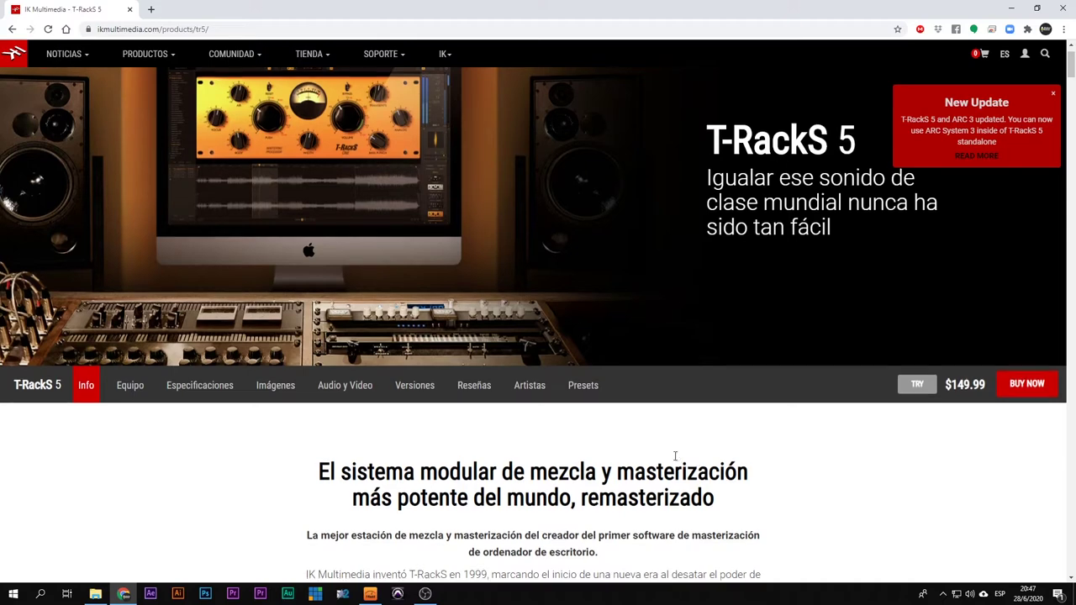
Look through the T-RackS 5 product page, covering its new processors, their module descriptions and the workflow section.
scroll(675, 457, "down", 3)
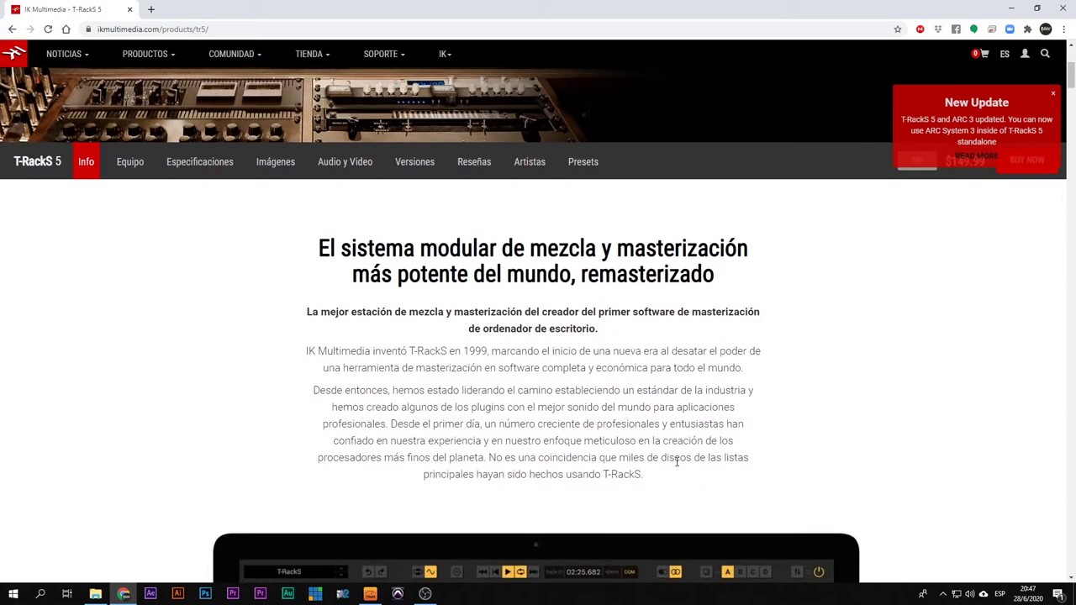
scroll(676, 460, "down", 5)
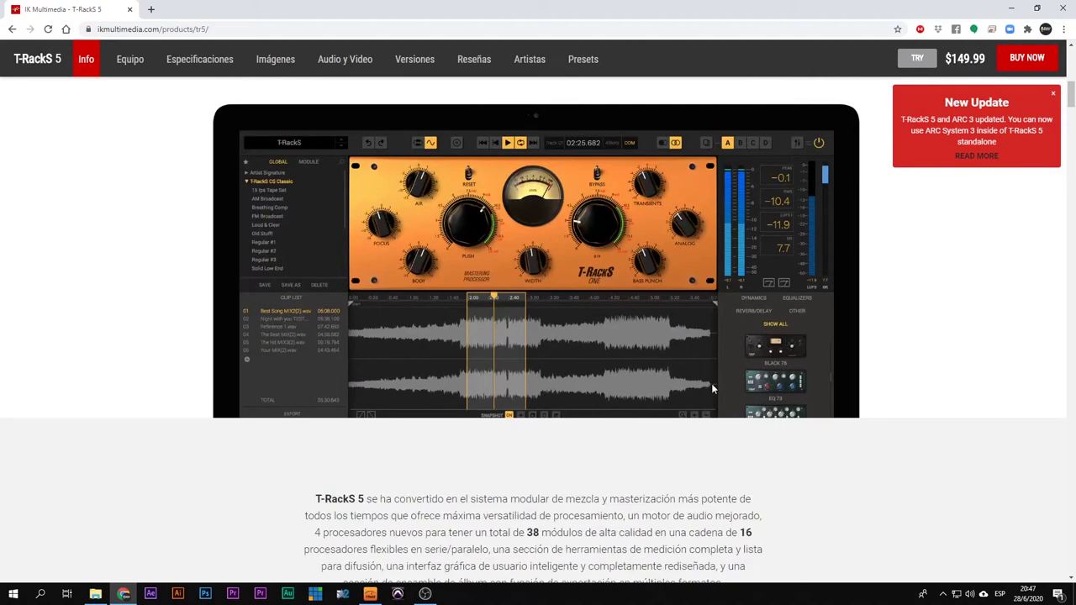
scroll(711, 385, "down", 4)
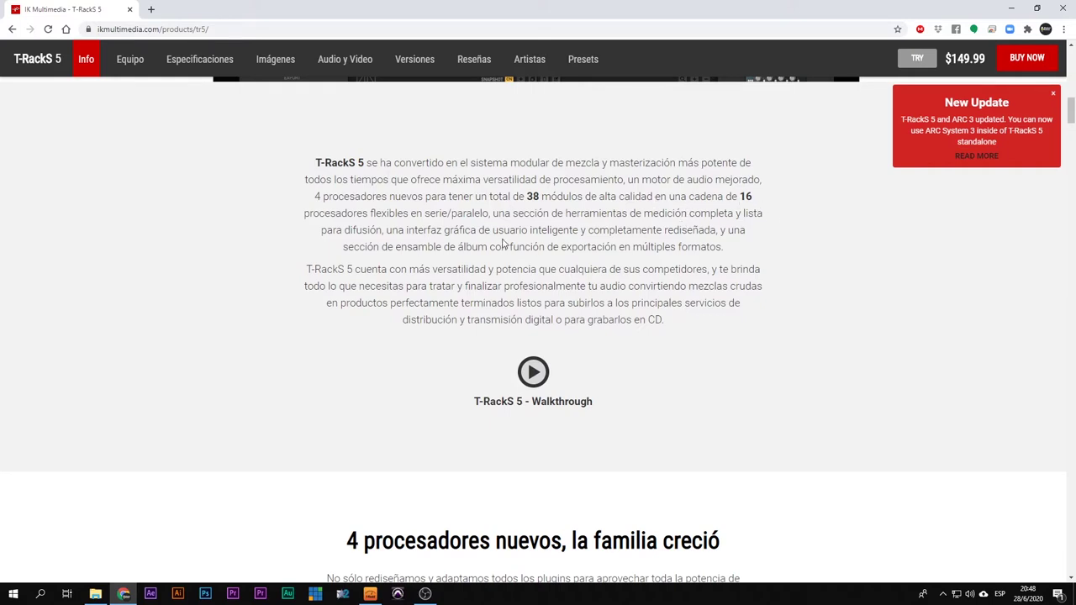
scroll(502, 243, "down", 7)
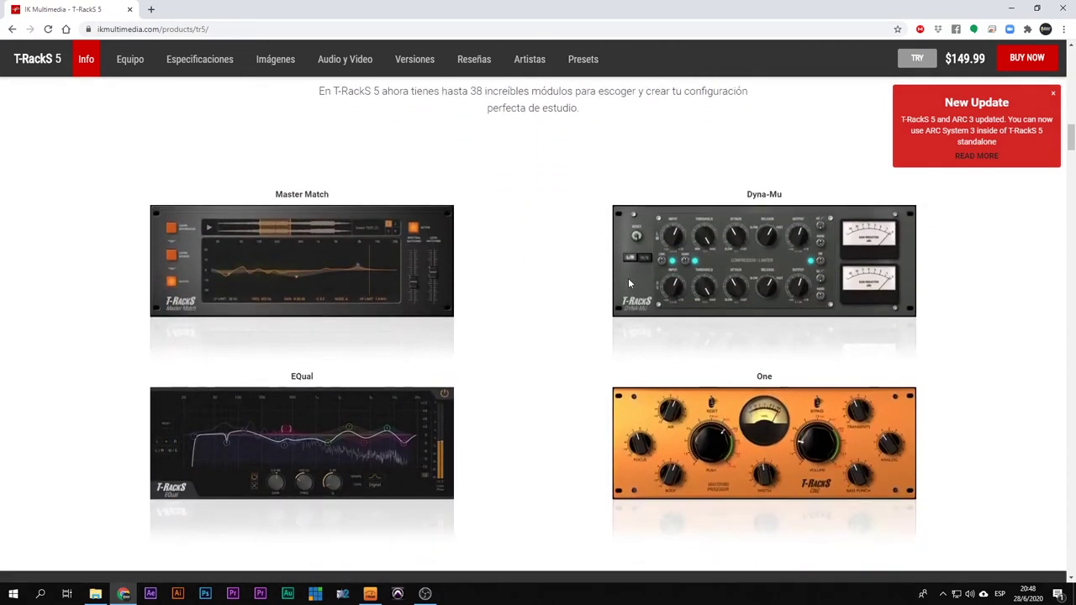
scroll(628, 284, "down", 2)
scroll(436, 304, "up", 1)
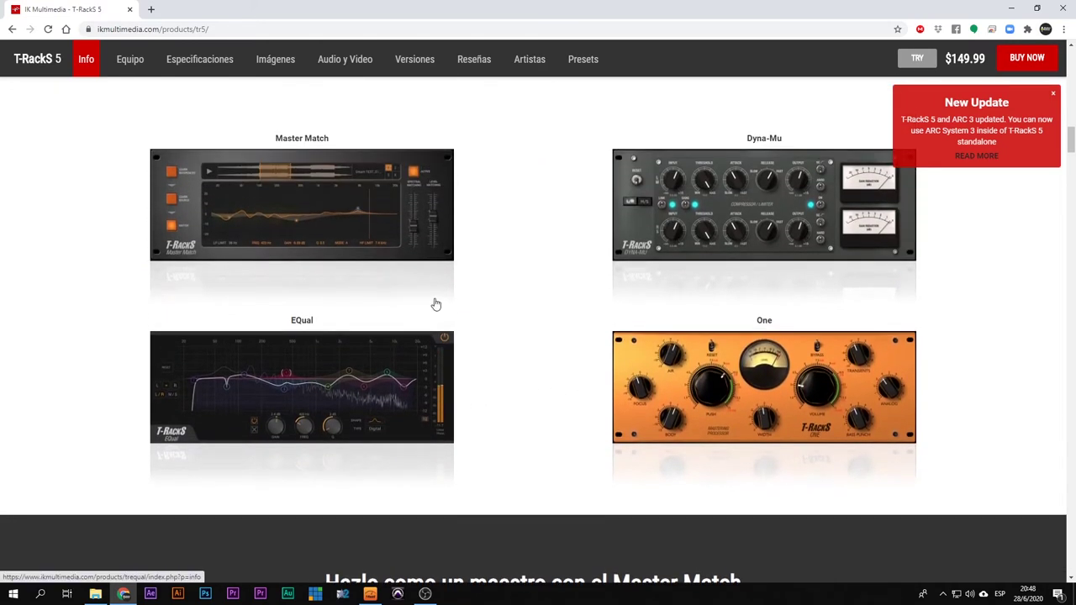
scroll(436, 304, "up", 3)
scroll(439, 303, "down", 3)
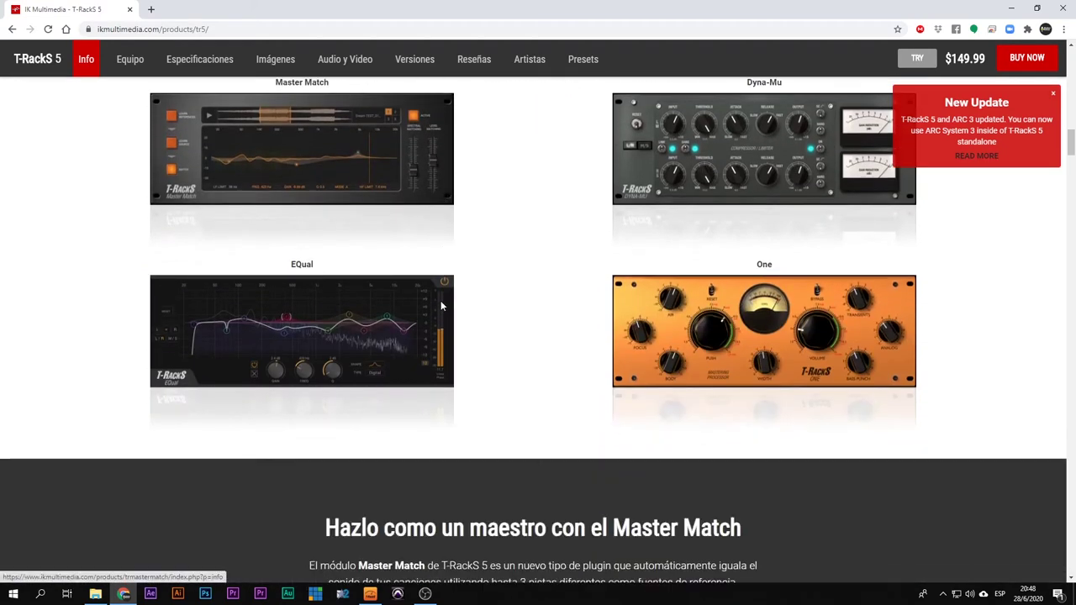
scroll(443, 302, "down", 8)
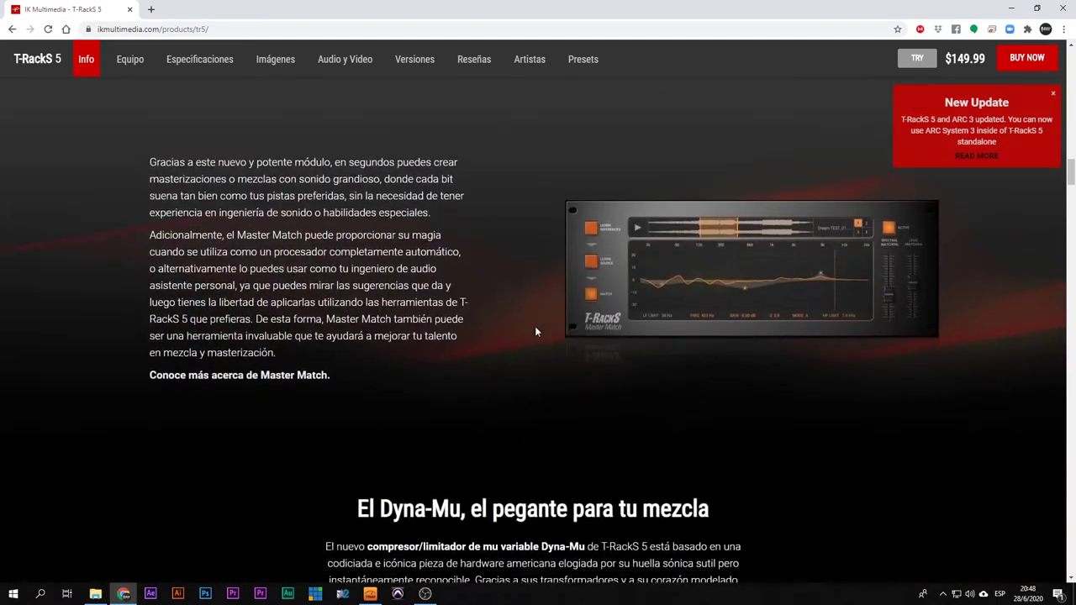
scroll(536, 331, "down", 8)
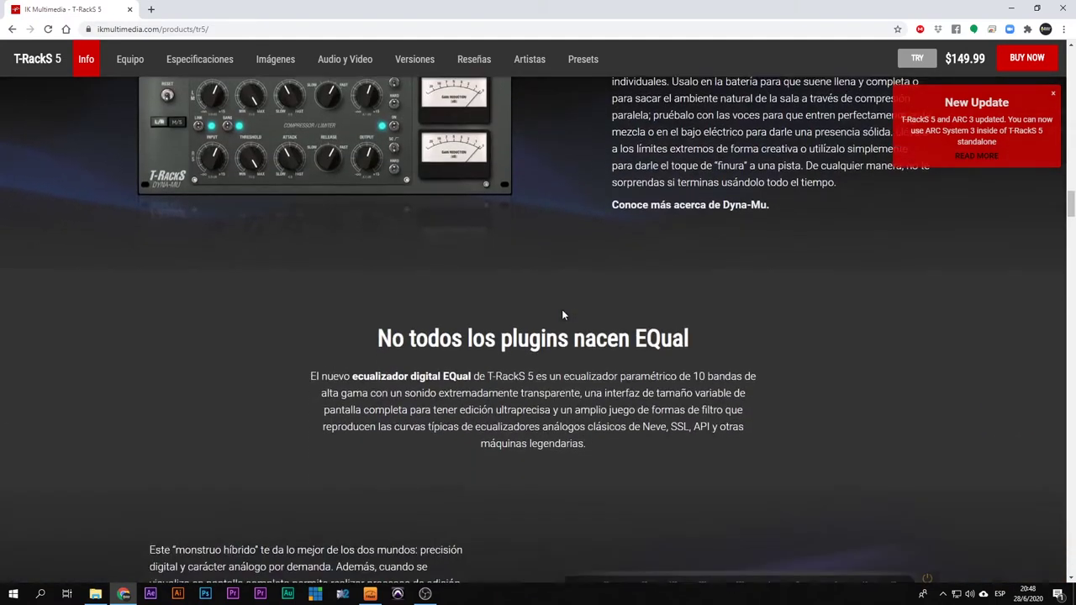
scroll(561, 310, "down", 10)
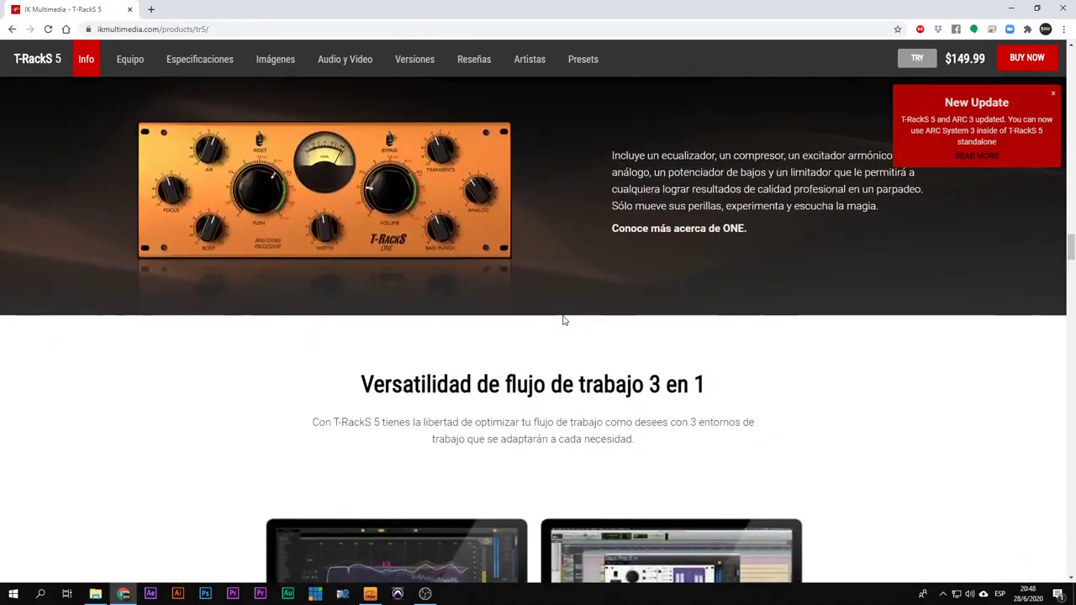
scroll(564, 321, "down", 4)
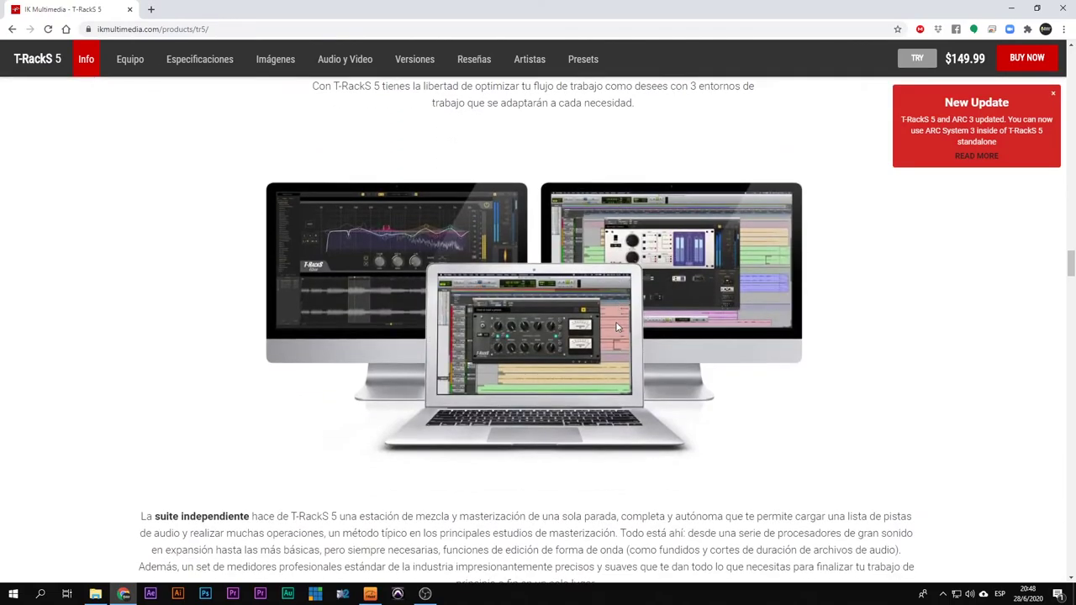
scroll(616, 326, "up", 20)
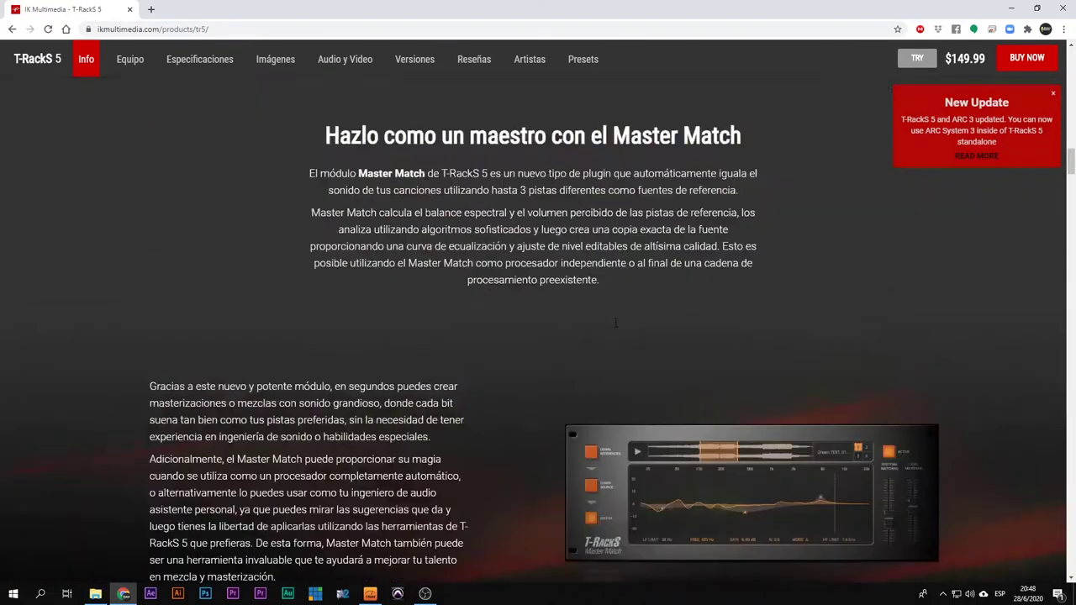
scroll(615, 322, "up", 18)
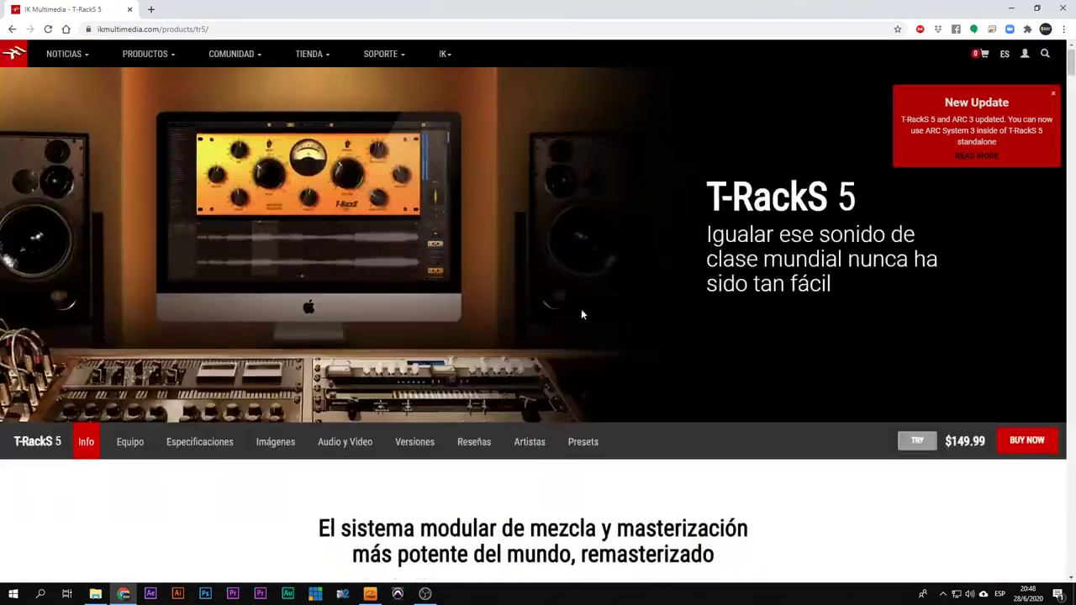
Switch to T-RackS 5 and listen to audio.wav from its beginning and from about 4.6 seconds.
left_click(1009, 10)
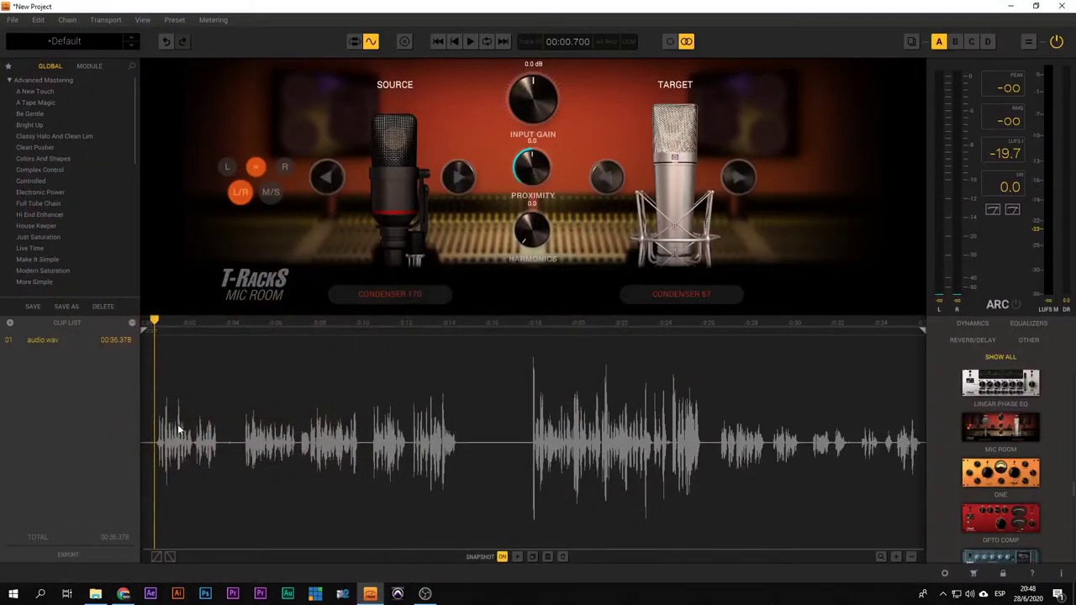
key("space")
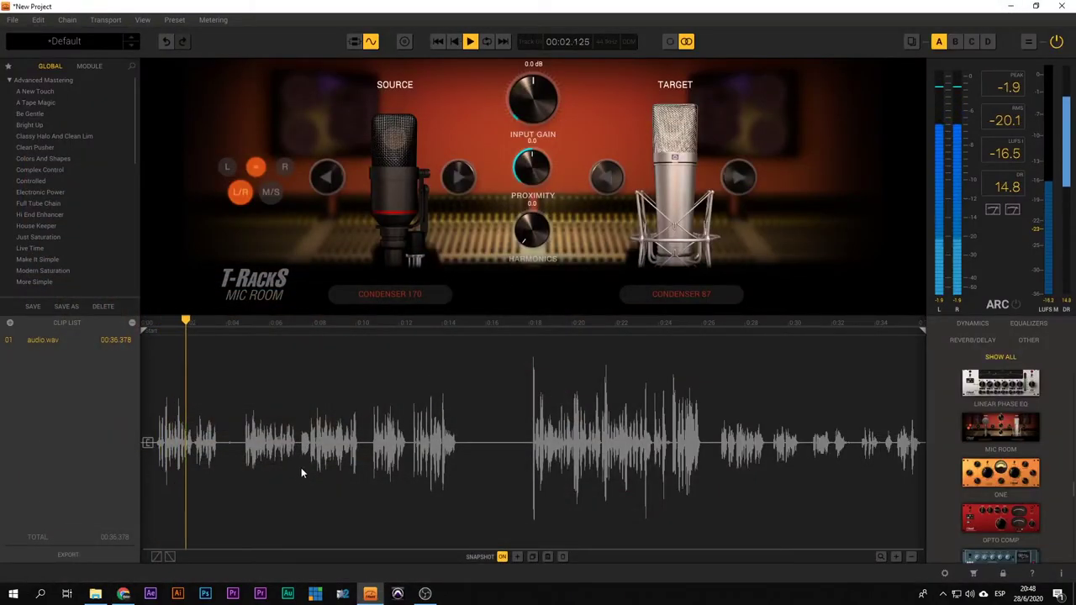
left_click(240, 452)
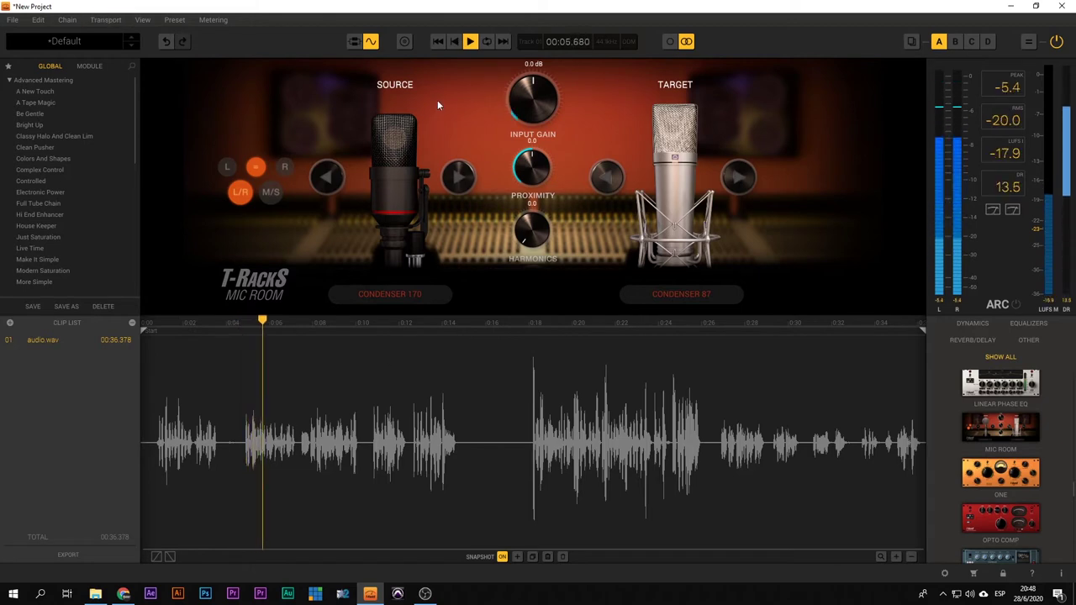
key("space")
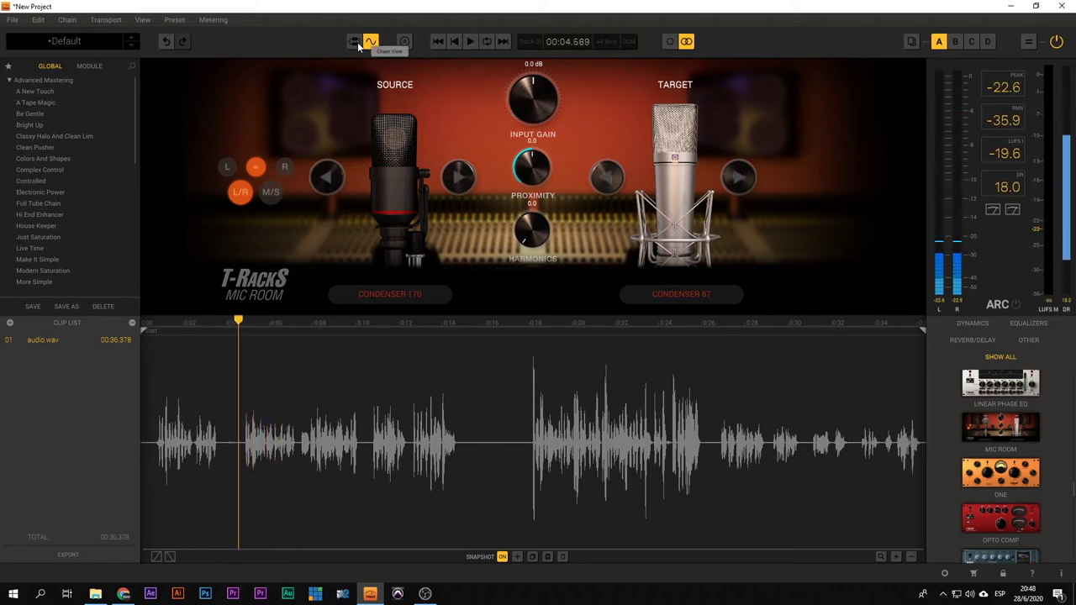
Show the processing chain, remove the ONE module from it, and listen to the clip.
left_click(356, 42)
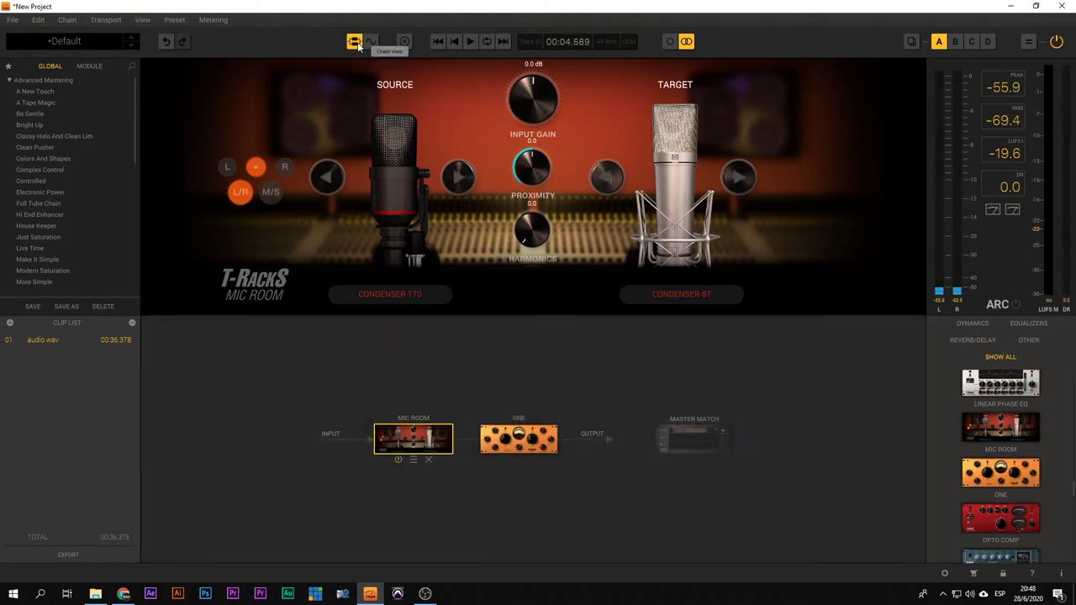
left_click(539, 449)
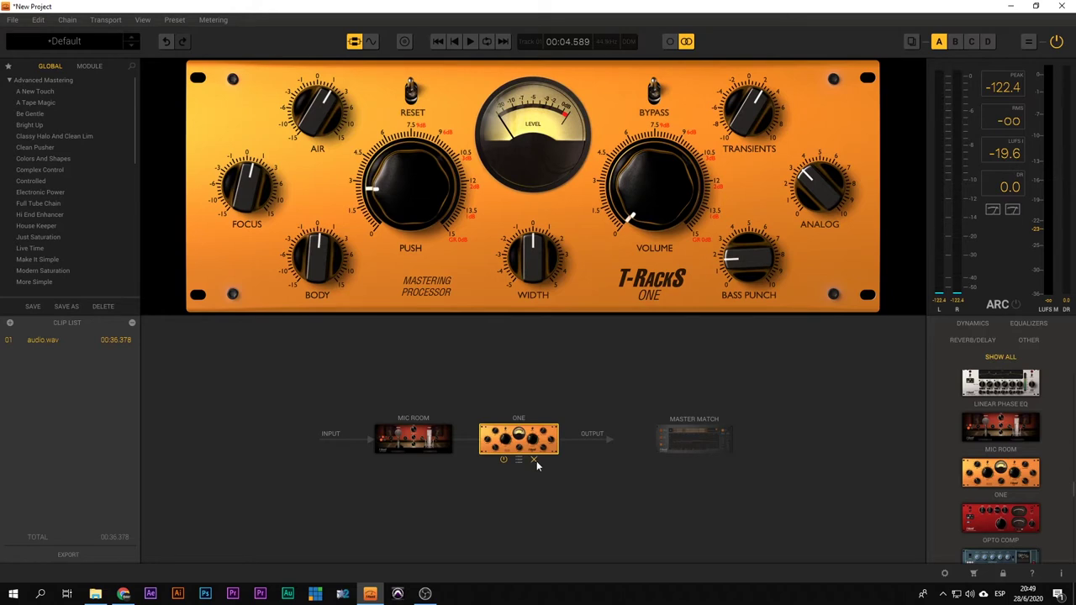
left_click(536, 460)
key("space")
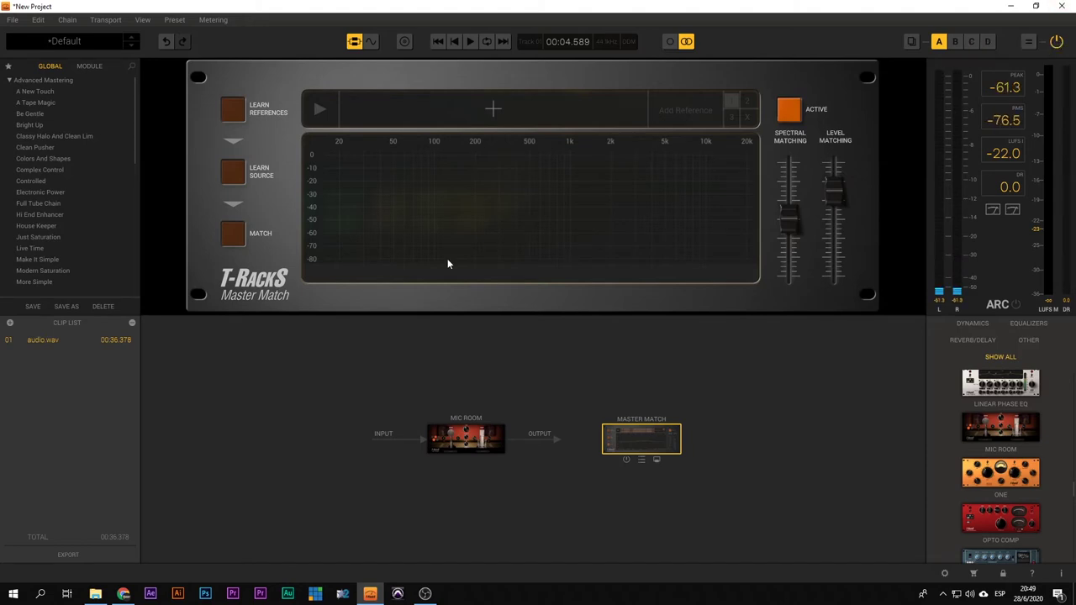
Show the Mic Room module and compare the clip's playback with processing disabled and enabled.
left_click(458, 438)
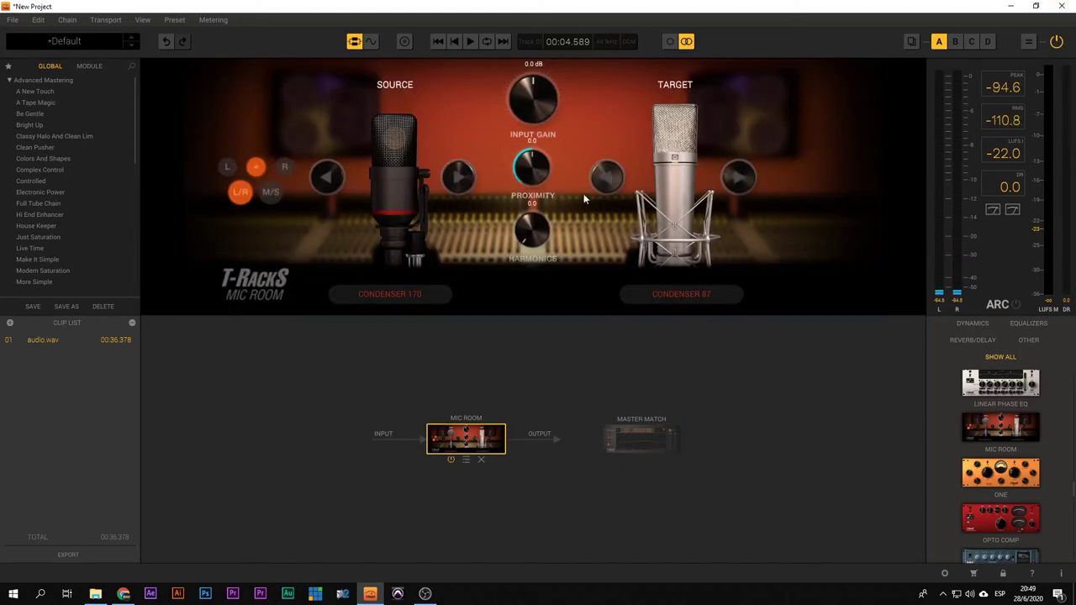
left_click(1058, 43)
key("space")
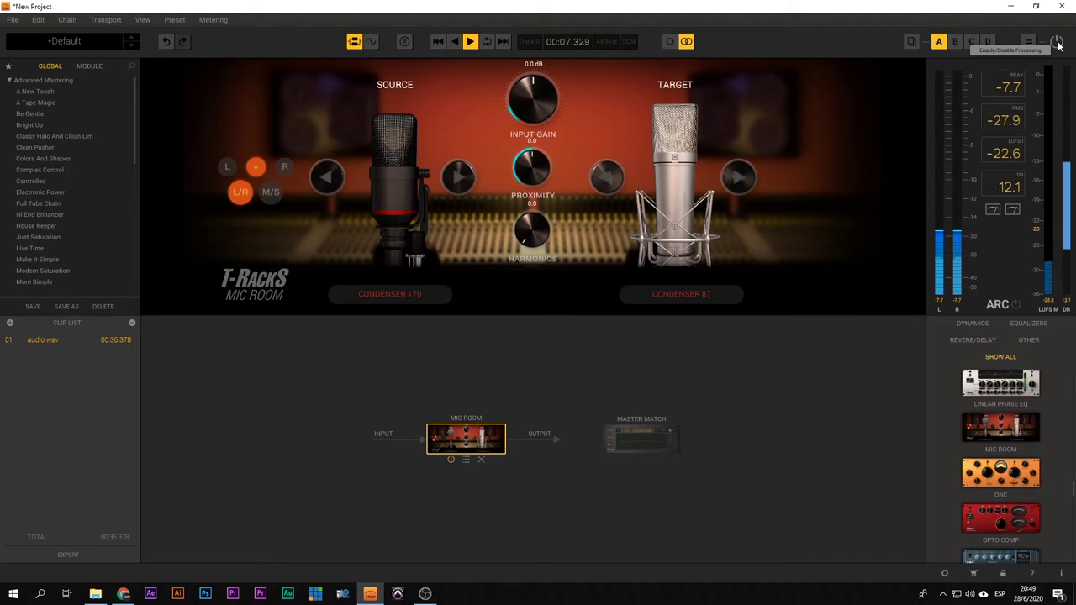
left_click(1057, 43)
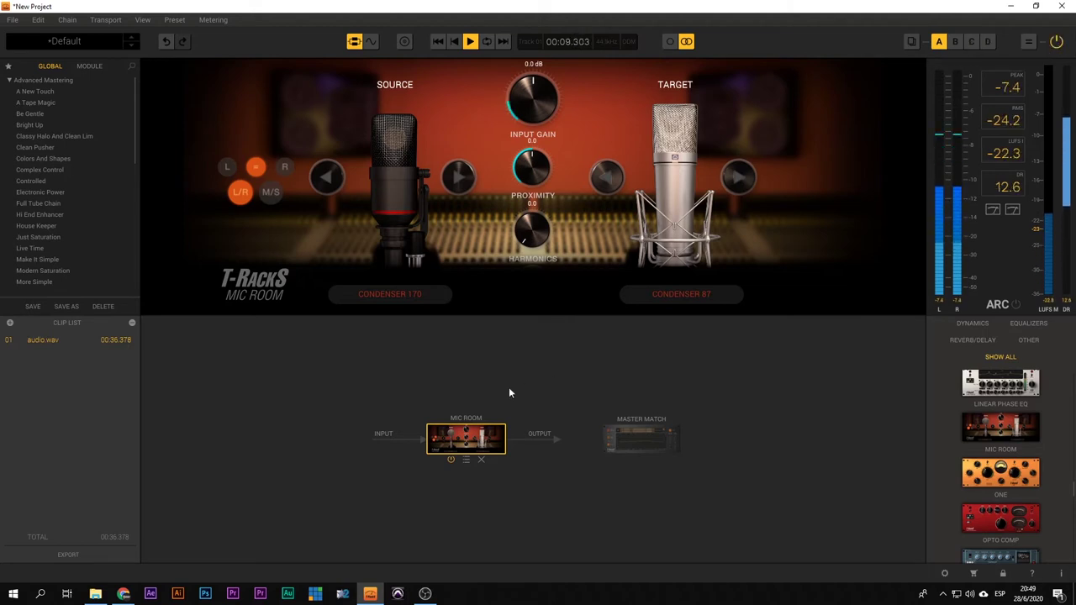
key("space")
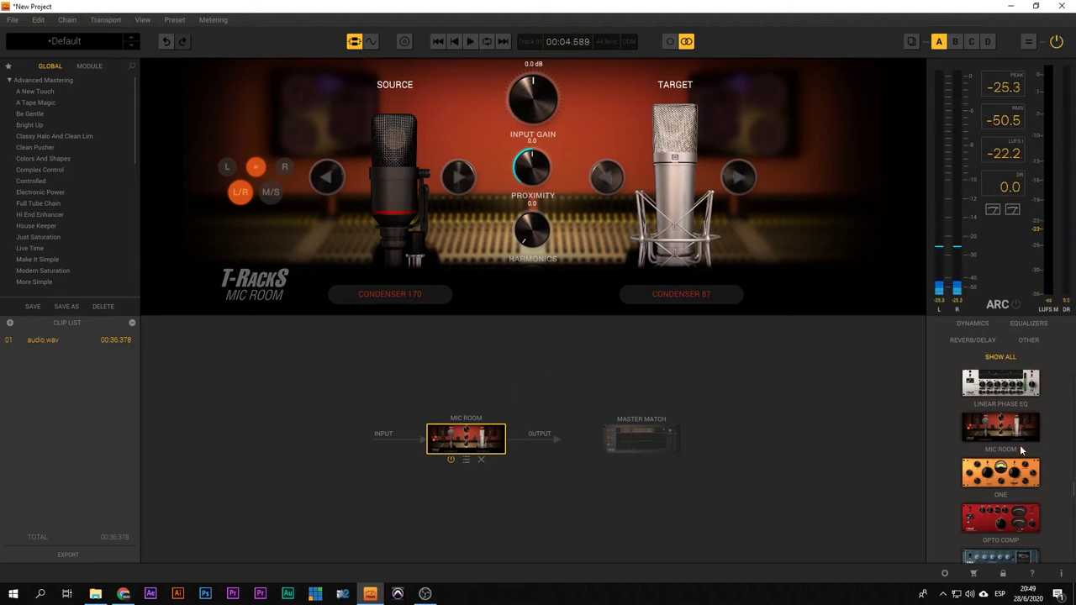
Find the EQual module among the equalizers and add it to the chain after Mic Room.
scroll(1000, 496, "down", 5)
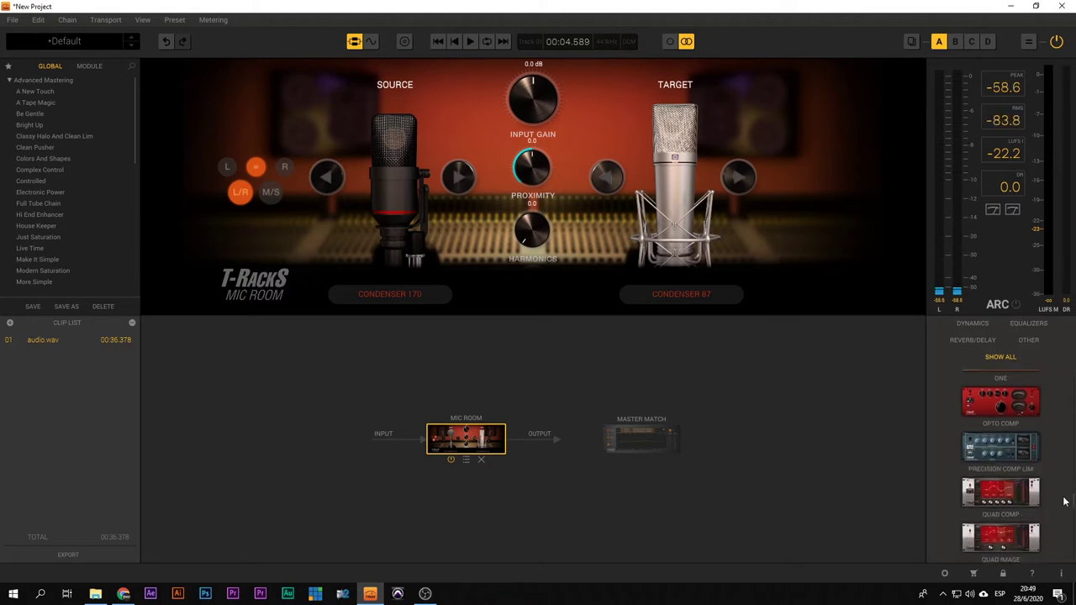
left_click(1028, 323)
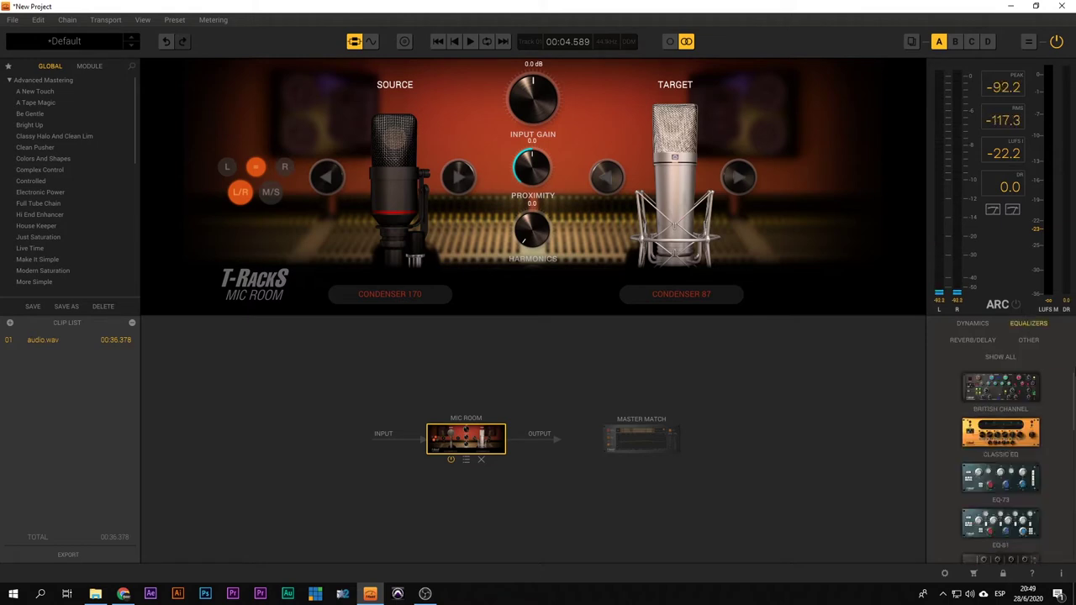
scroll(1053, 451, "down", 5)
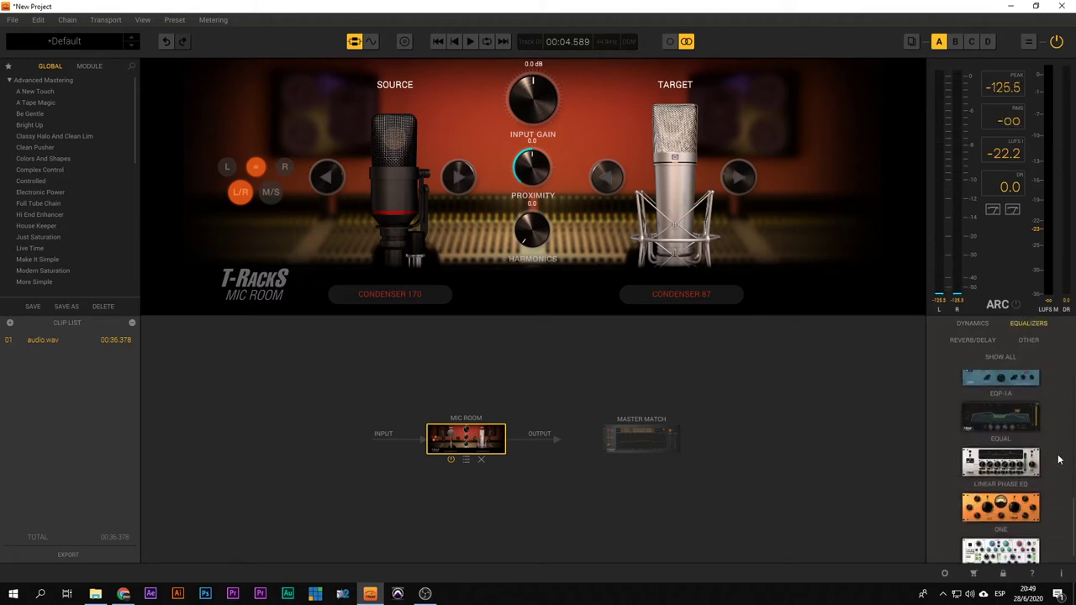
scroll(1059, 460, "down", 1)
scroll(1057, 459, "up", 1)
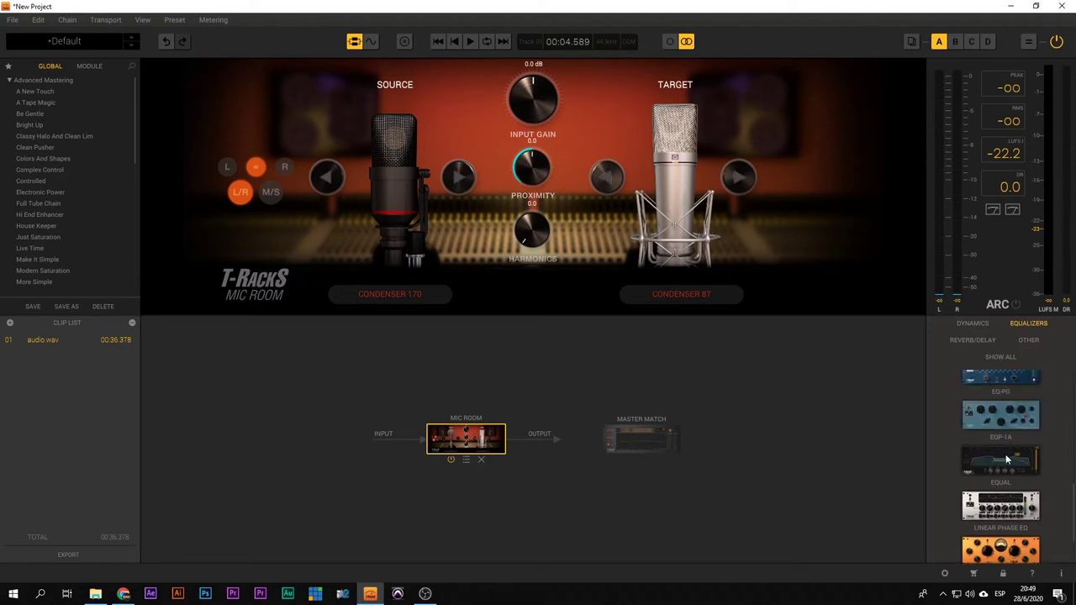
left_click_drag(1008, 461, 524, 451)
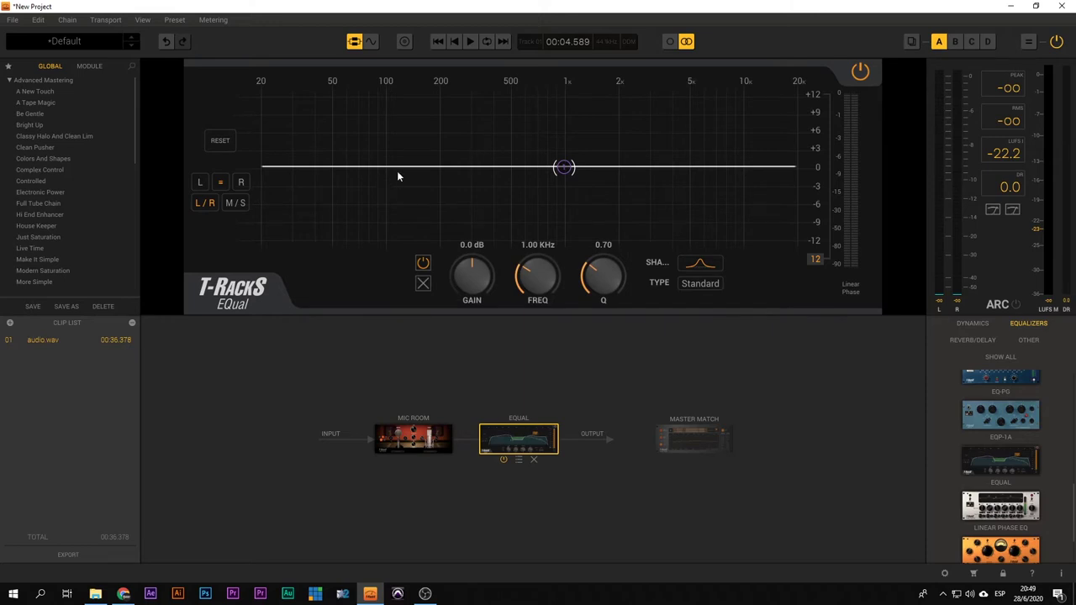
During playback, add a second EQual band with a high-pass shape and set its frequency to about 69 Hz.
key("space")
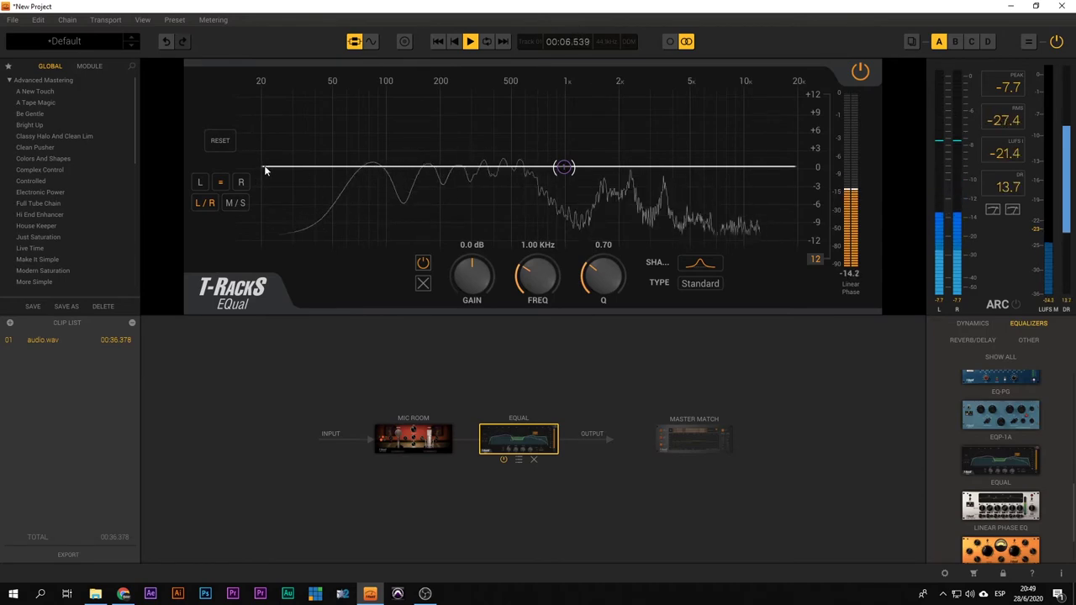
left_click_drag(264, 169, 285, 176)
left_click(700, 263)
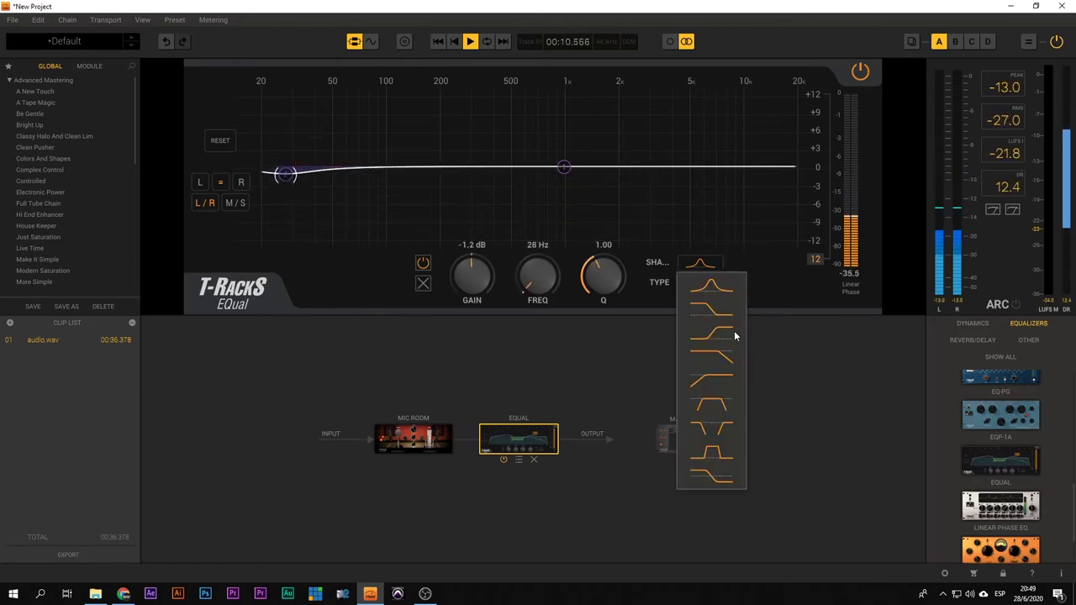
left_click(706, 380)
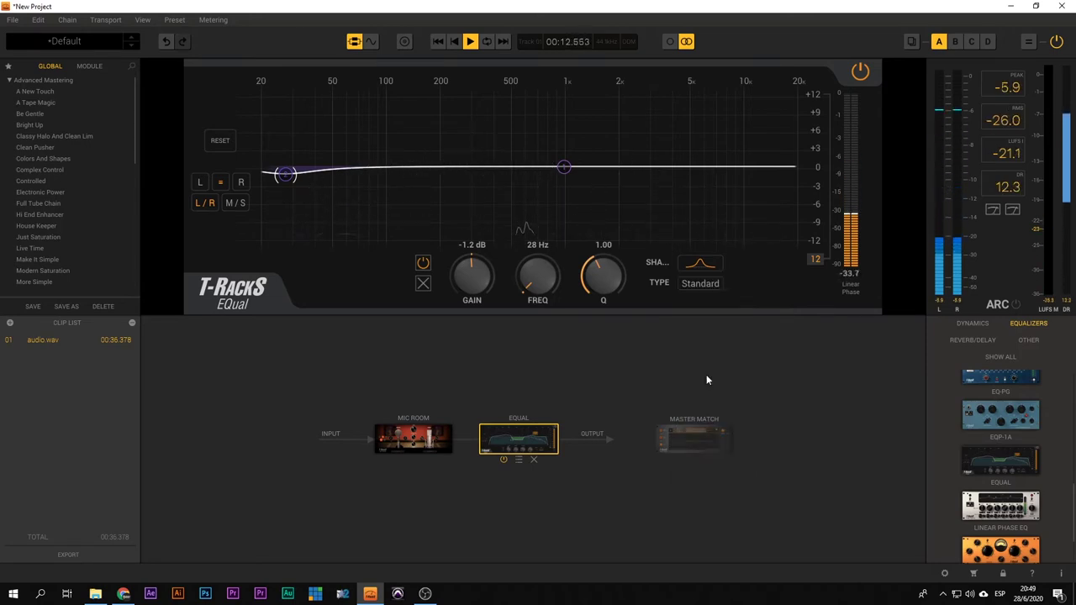
left_click_drag(286, 169, 359, 169)
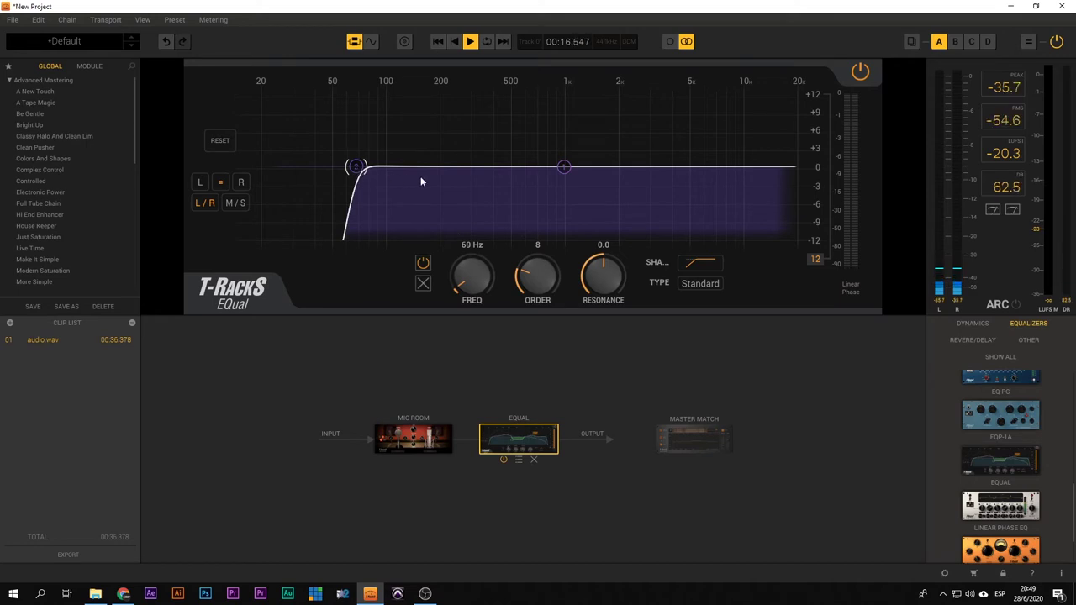
Shape the EQual curve with bell bands of about -1.3 dB at 158 Hz, 2.9 dB at 2.23 kHz and -2.1 dB at 2.20 kHz.
left_click_drag(563, 166, 425, 179)
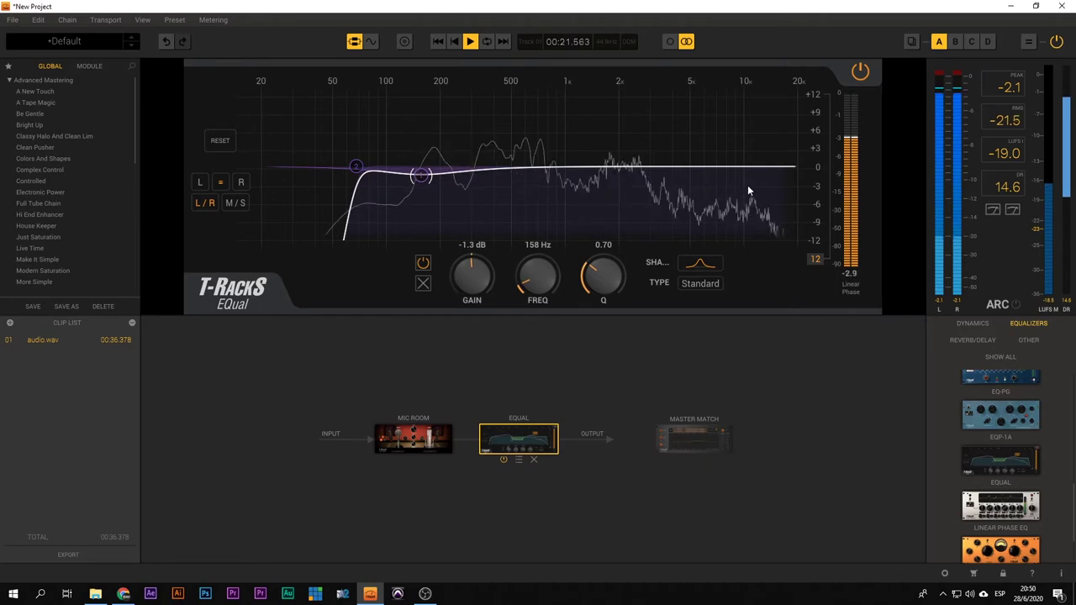
left_click(587, 170)
left_click_drag(590, 173, 627, 154)
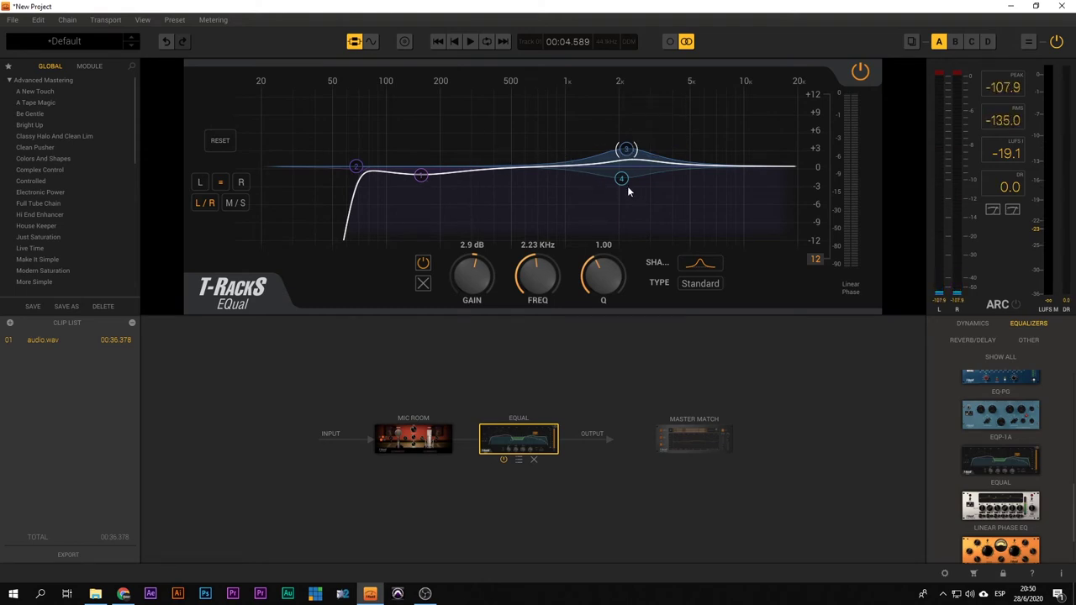
left_click_drag(623, 179, 627, 184)
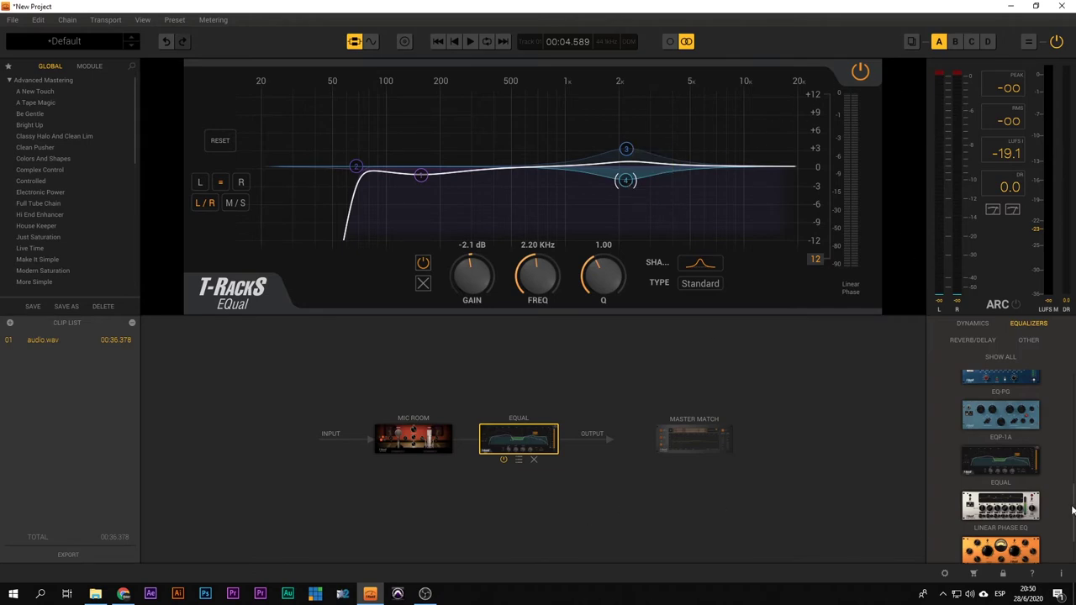
Add the Brickwall Limiter after EQual and set its input to 2.0 dB during playback with the limiter active.
left_click(973, 323)
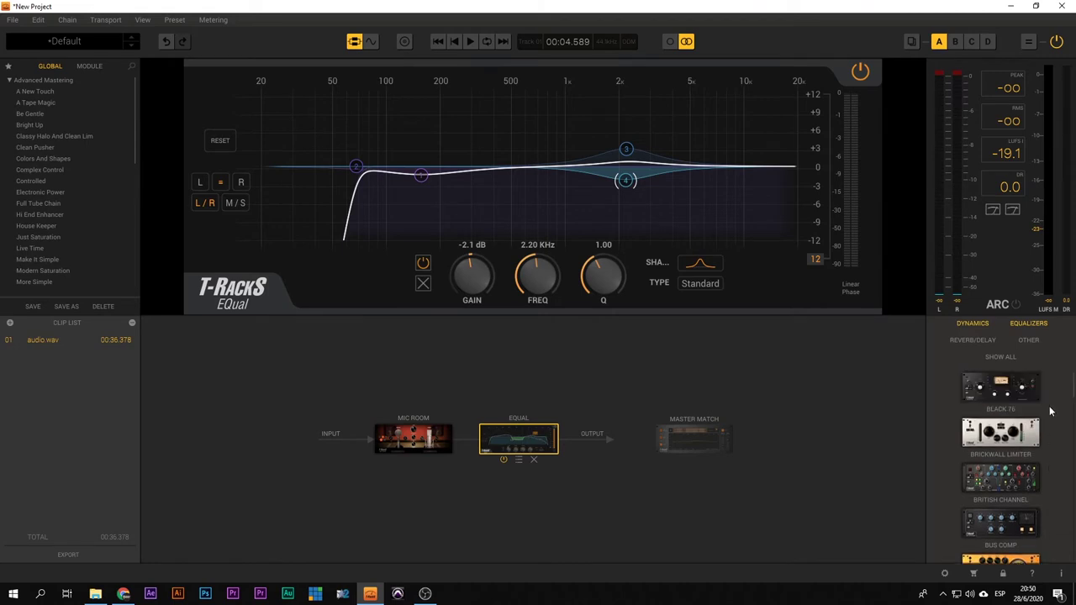
left_click_drag(1008, 435, 617, 435)
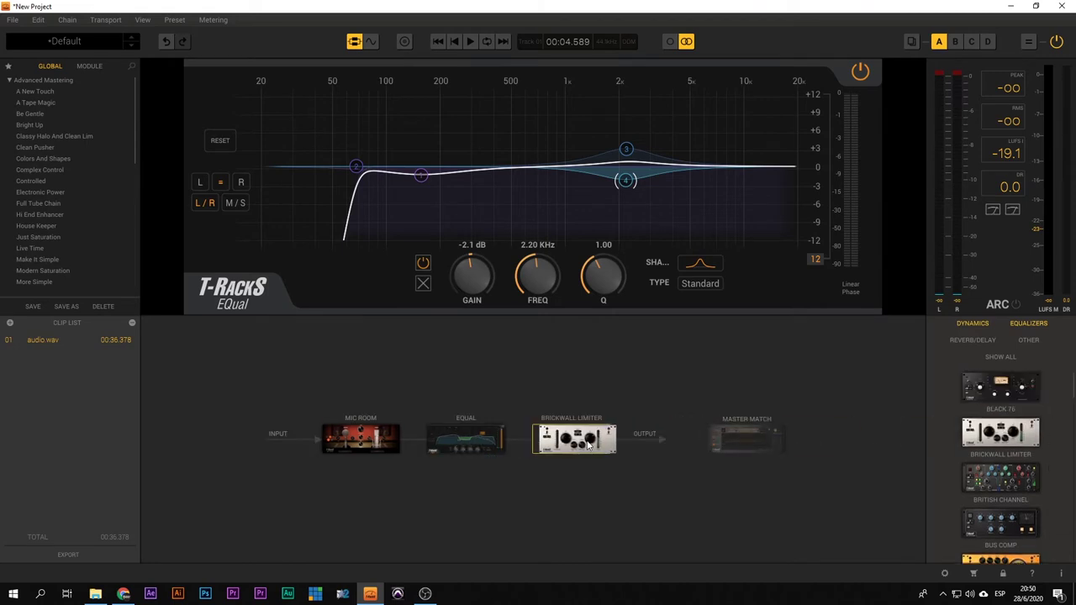
key("space")
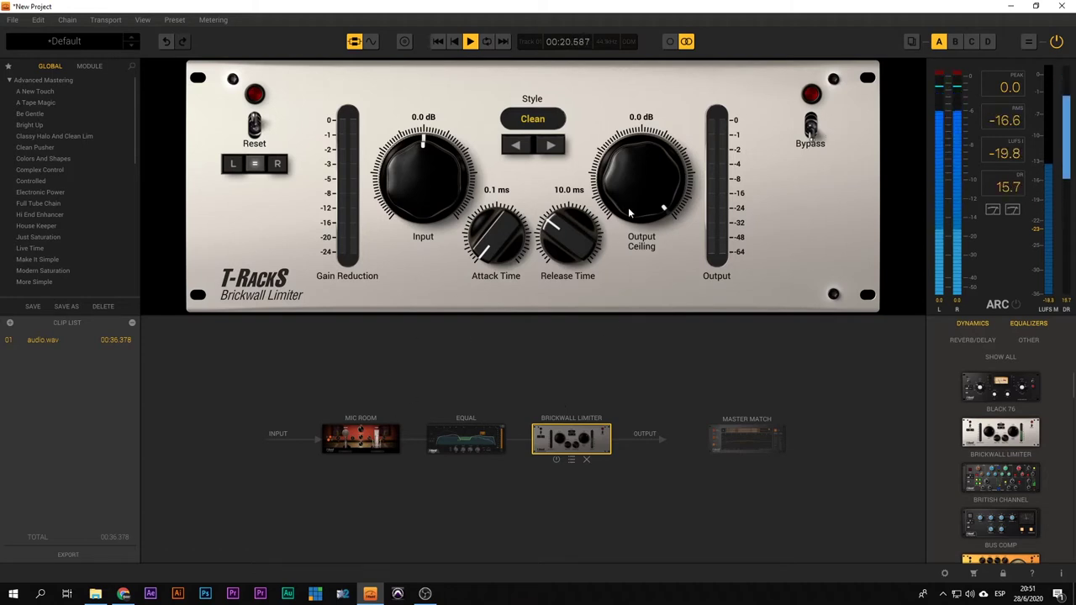
left_click_drag(433, 190, 421, 94)
left_click(810, 126)
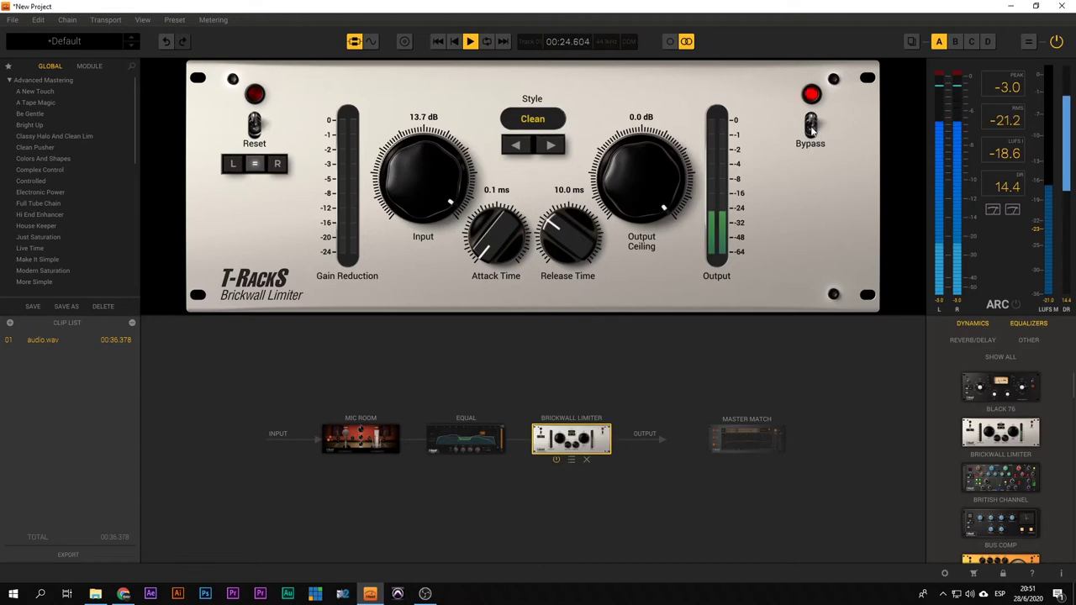
left_click_drag(408, 163, 439, 244)
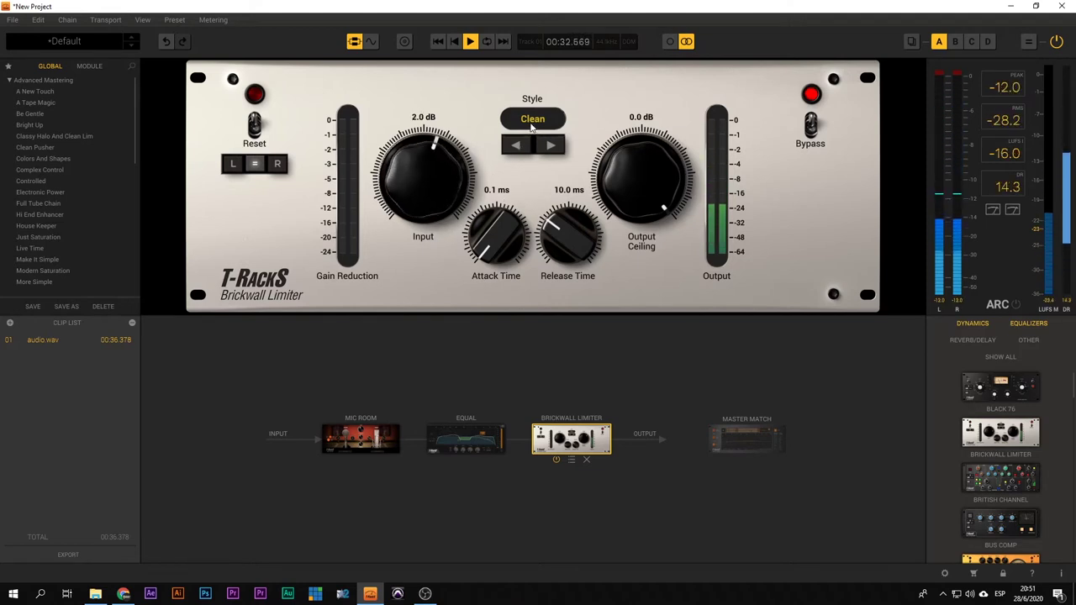
Change the Brickwall Limiter's style to Advanced 4 and set its input to 0.9 dB.
left_click(553, 146)
left_click(552, 147)
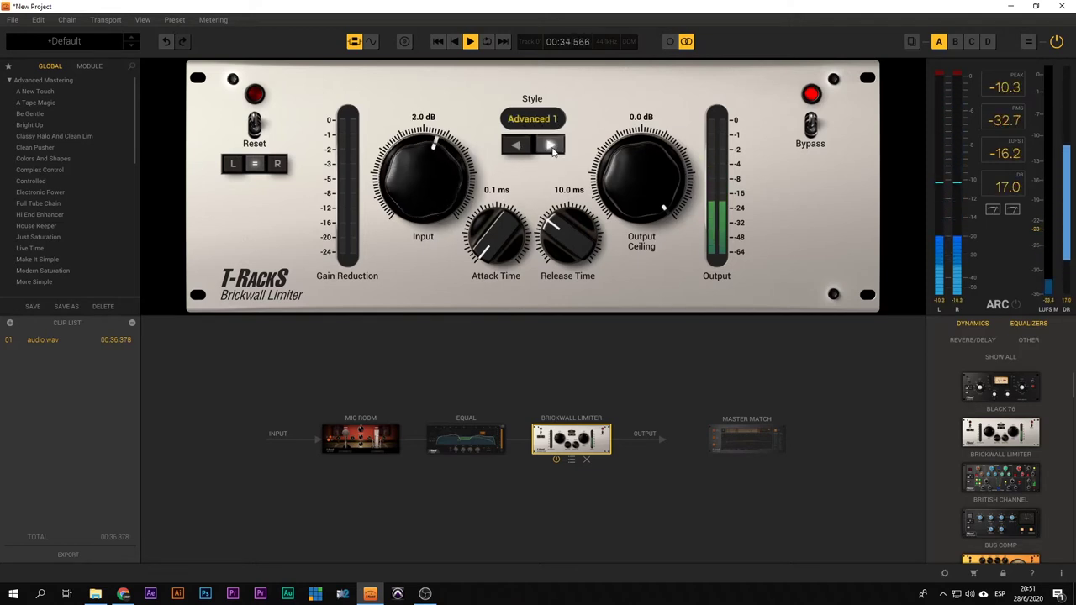
left_click(552, 147)
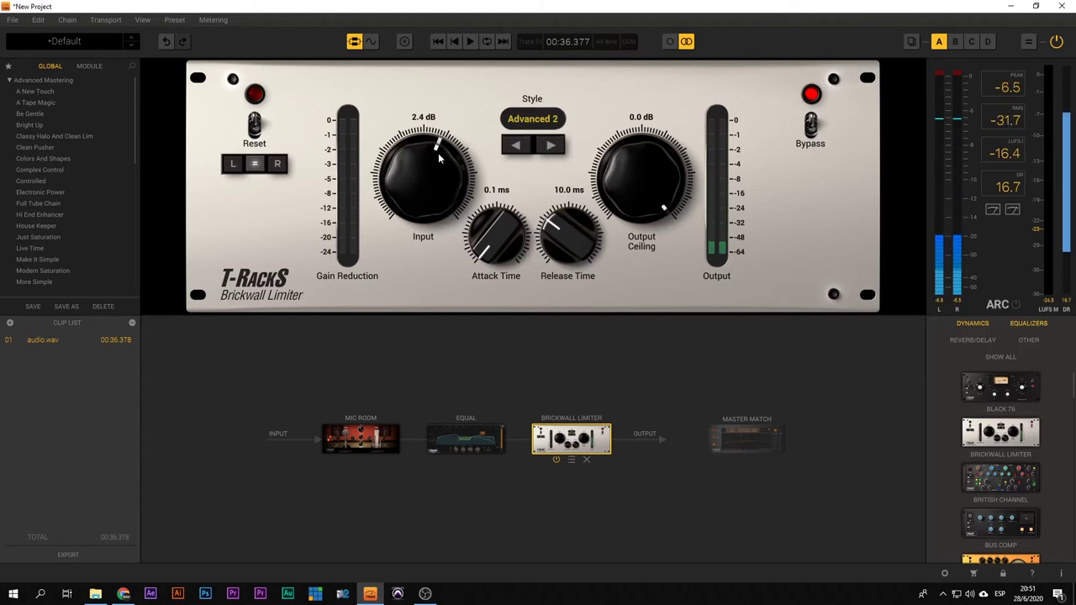
left_click(555, 147)
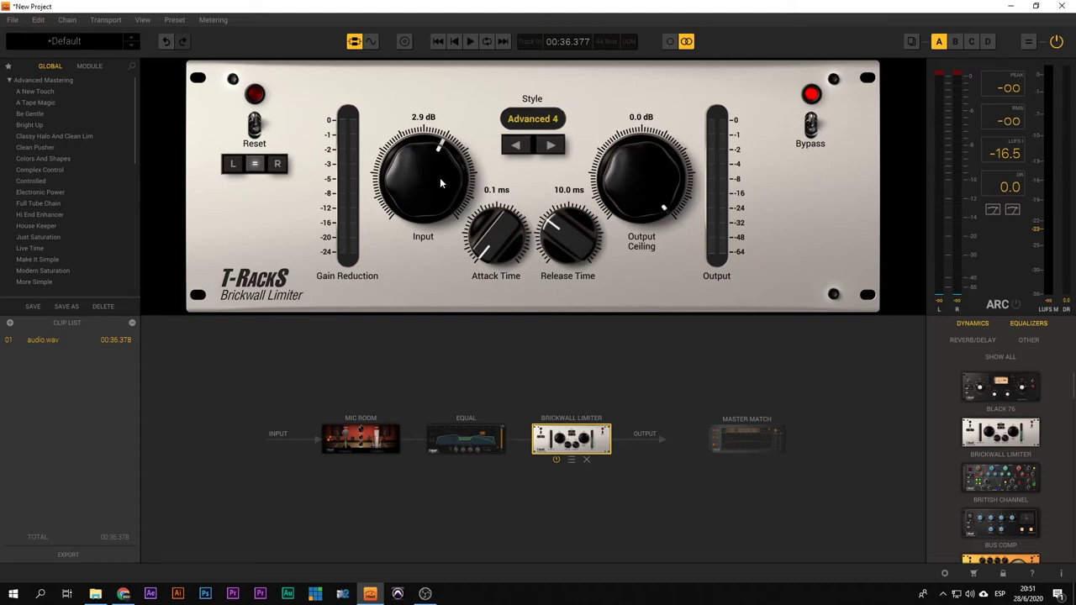
left_click_drag(440, 177, 444, 193)
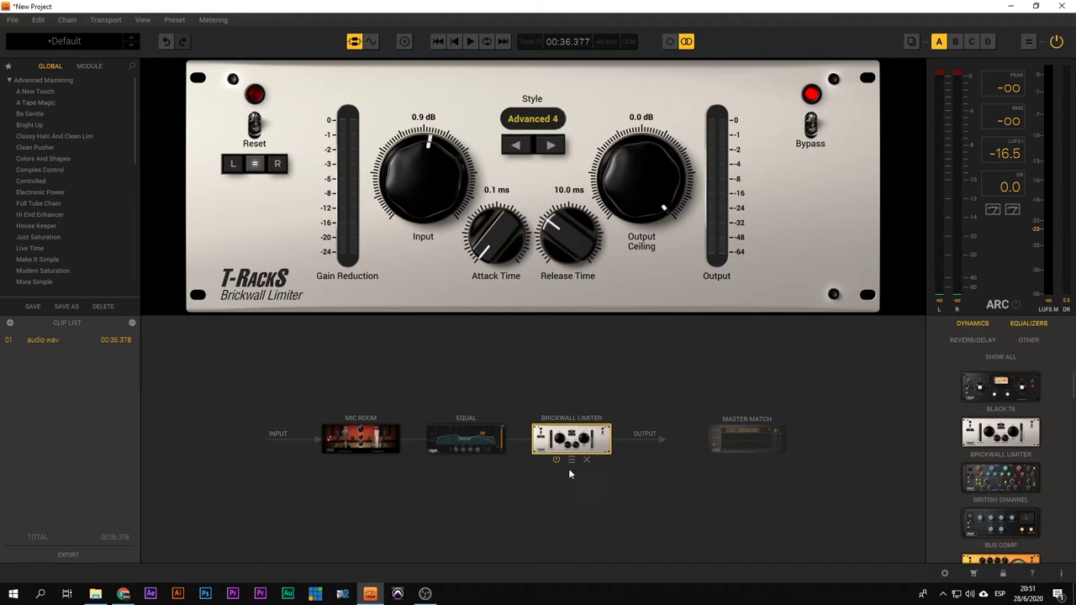
Remove the Brickwall Limiter from the chain and add the Bus Comp module after EQual.
key("Delete")
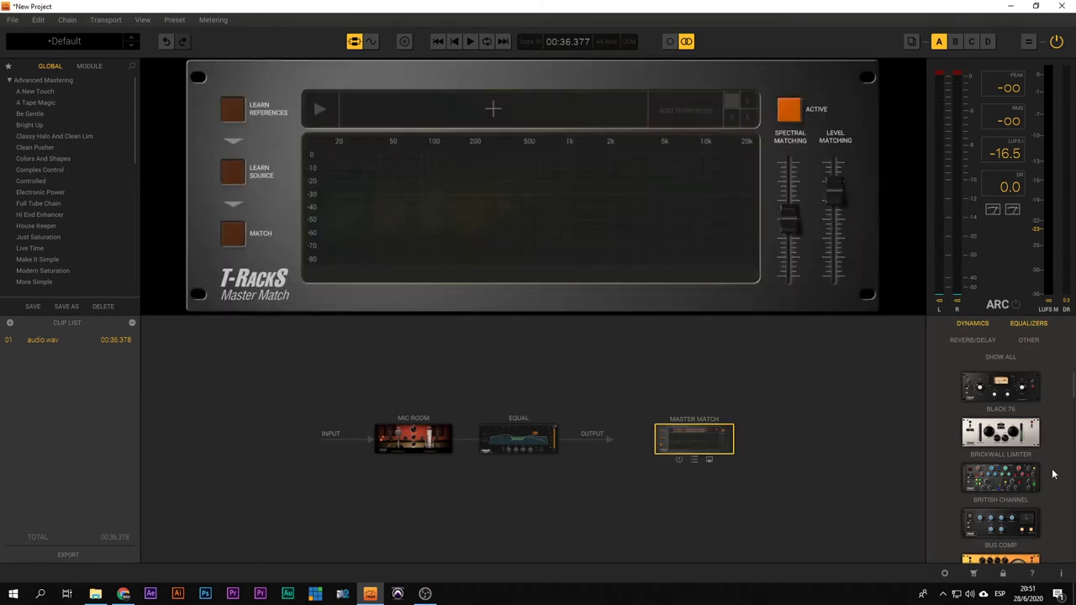
scroll(1052, 476, "down", 1)
scroll(1042, 479, "down", 1)
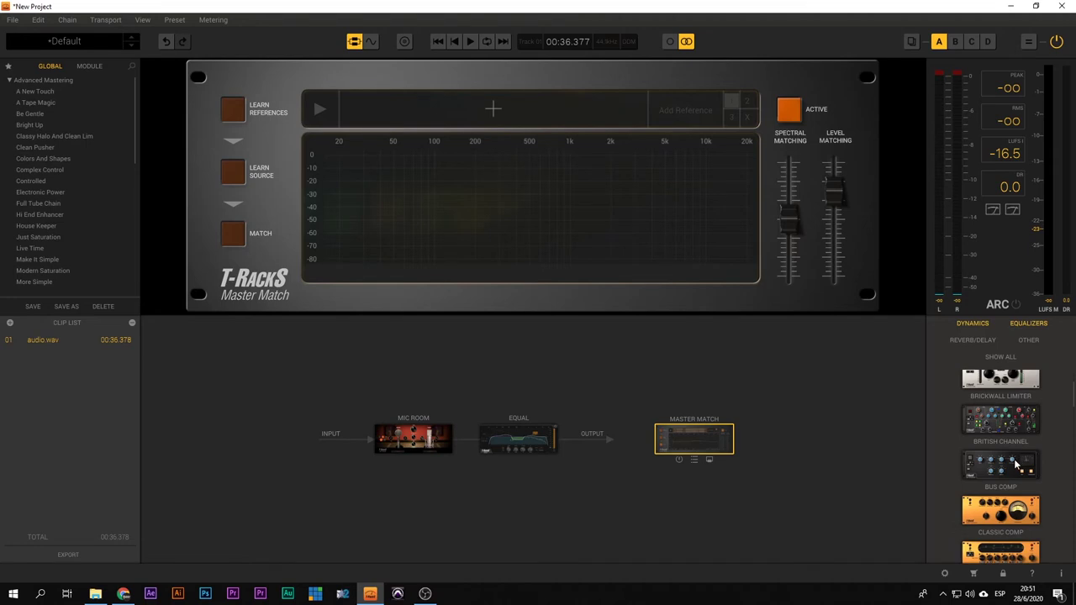
left_click_drag(1014, 462, 591, 439)
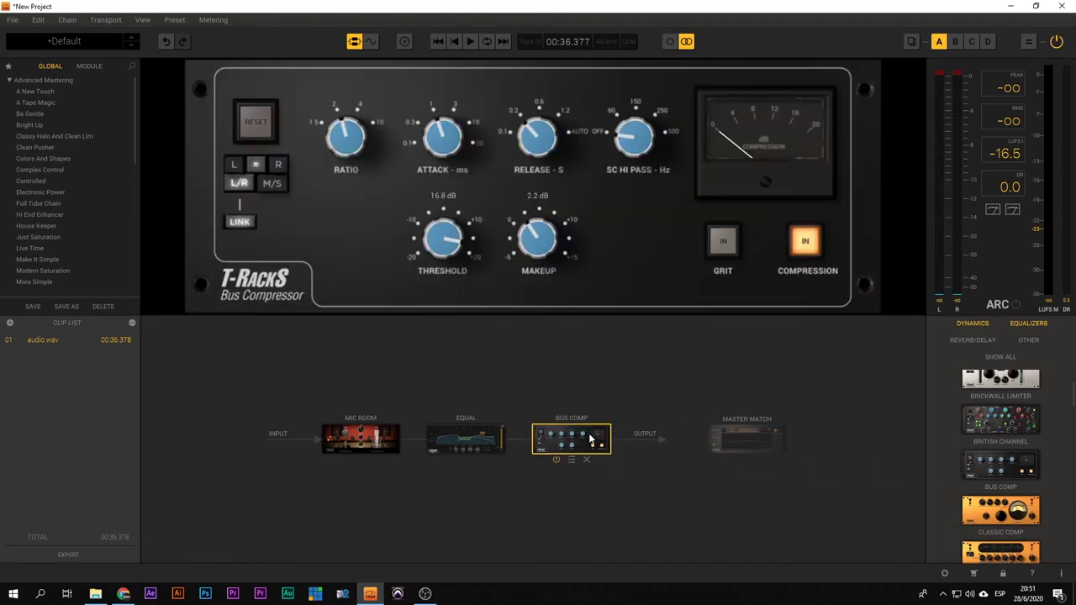
During playback, set Bus Comp to M/S mode with the side-chain high-pass at 150 Hz, release at 0.6 s and makeup at 5.0 dB.
key("space")
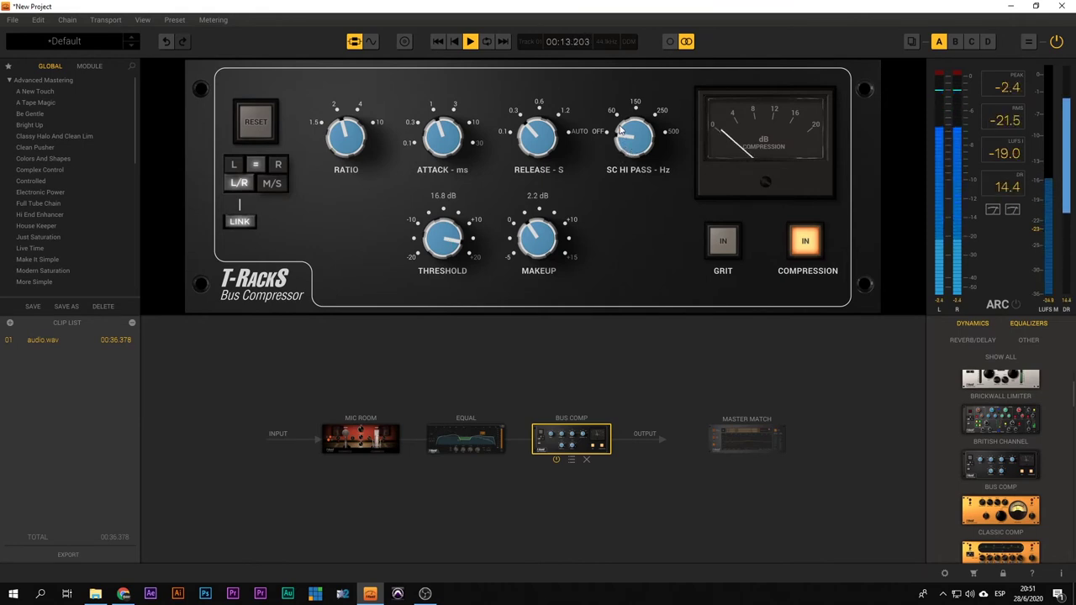
left_click_drag(628, 149, 628, 110)
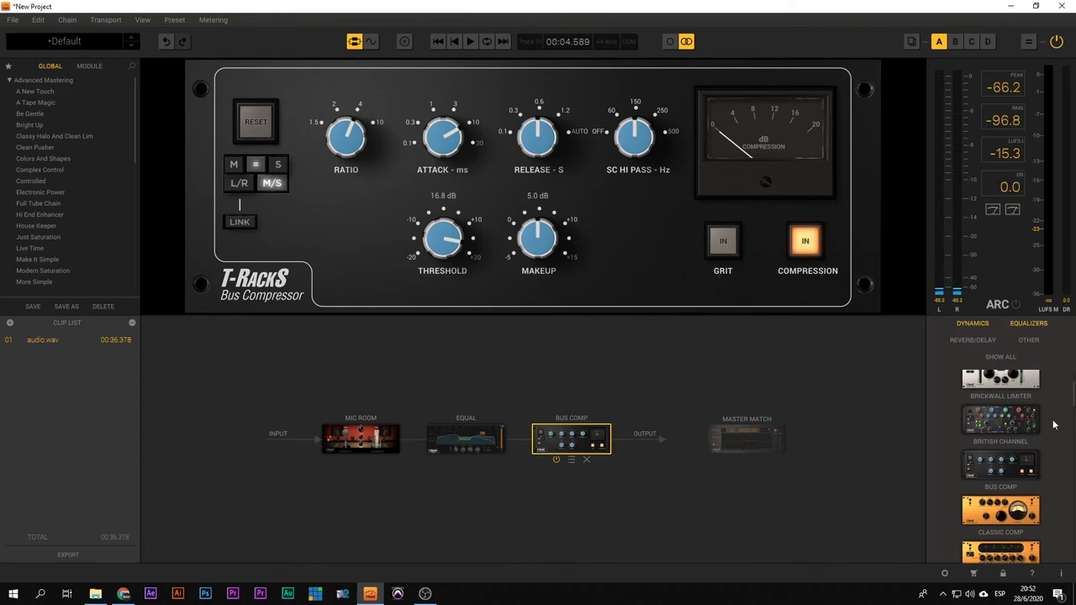
Find the EQP-1A equalizer among the available modules and add it to the chain after Bus Comp.
scroll(1053, 424, "down", 4)
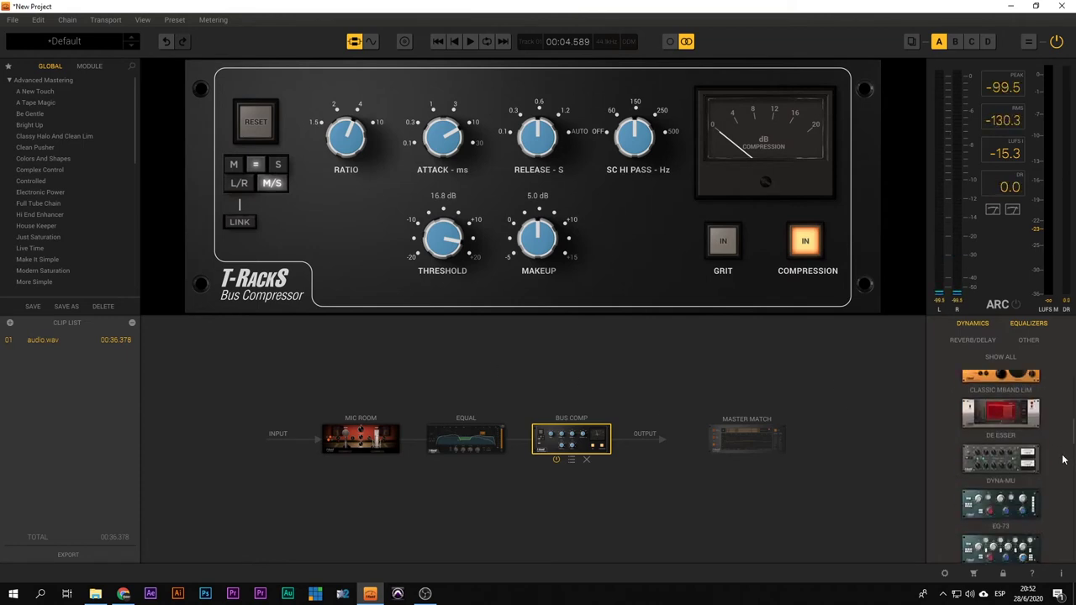
scroll(1063, 459, "down", 5)
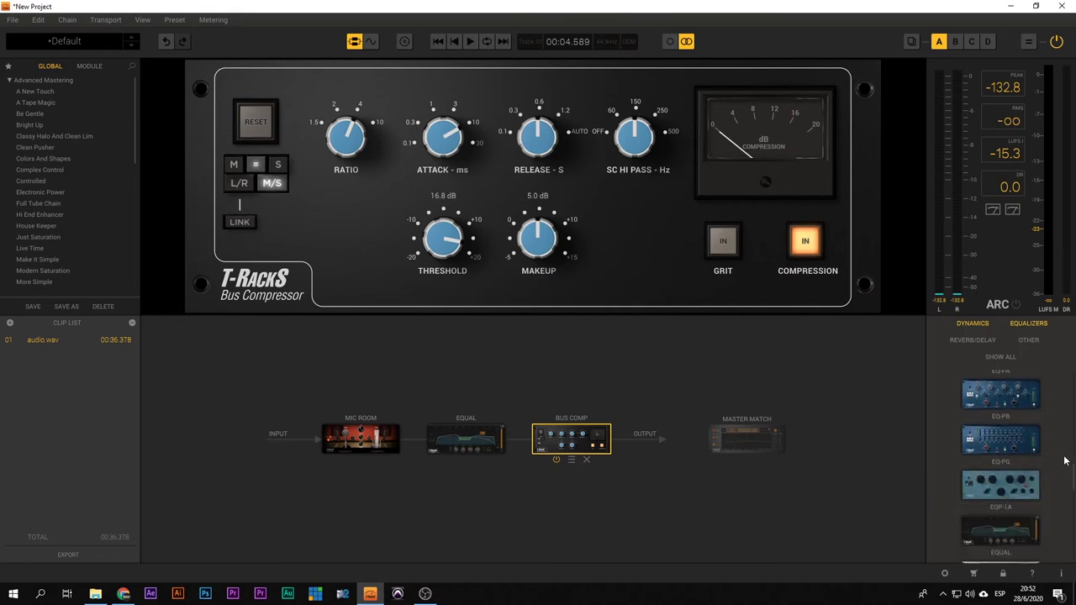
scroll(1063, 460, "down", 1)
scroll(1063, 460, "down", 2)
scroll(1063, 460, "up", 2)
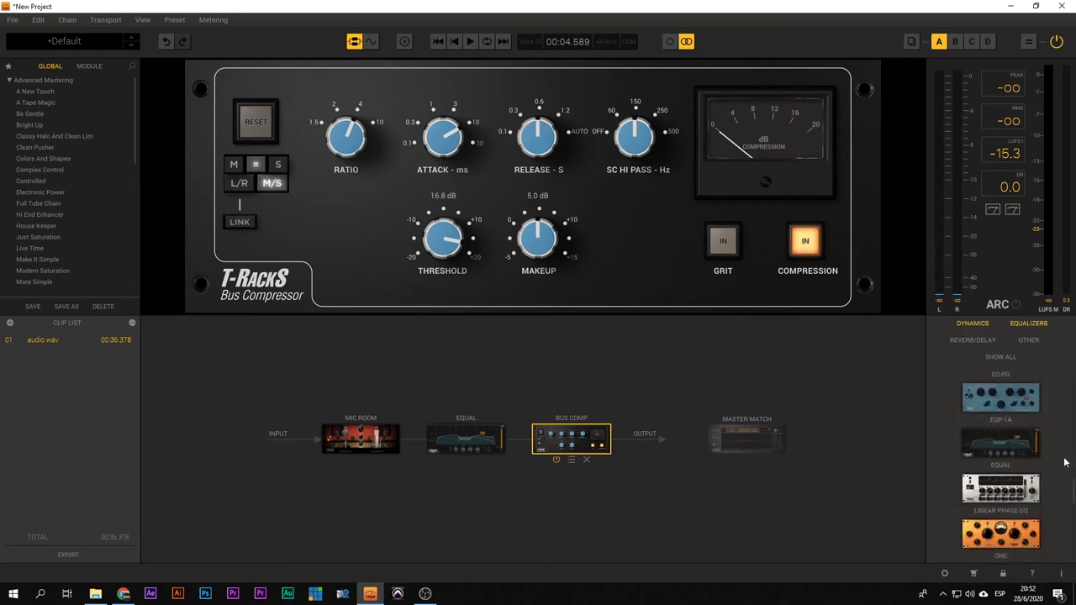
left_click_drag(1001, 430, 608, 437)
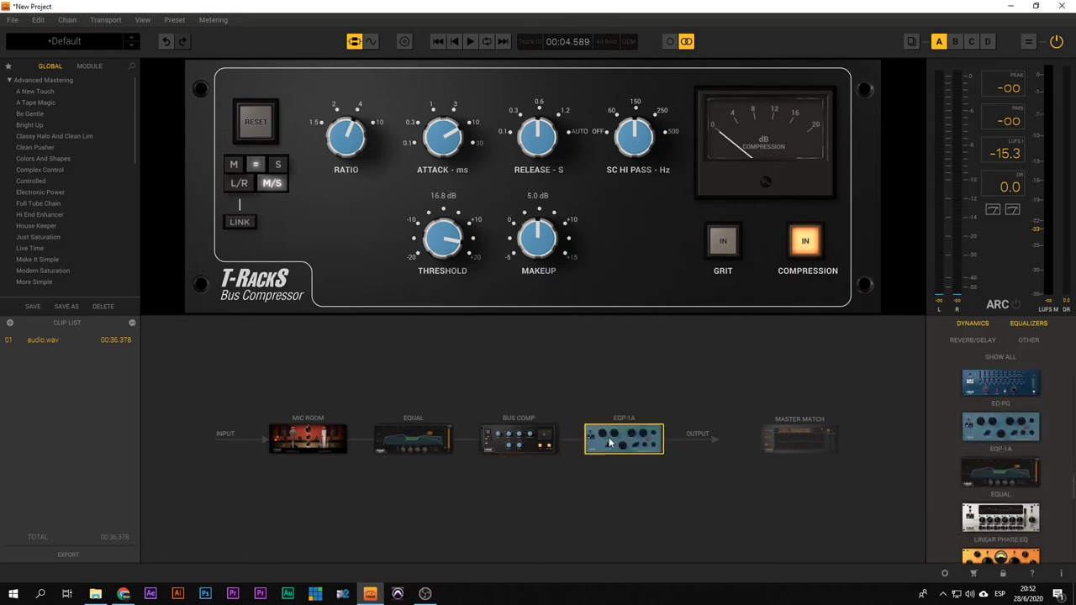
During playback, set the EQP-1A's low boost to 2.1, low attenuation to 1.8, high boost to 1.4 and high attenuation to 0.9.
key("space")
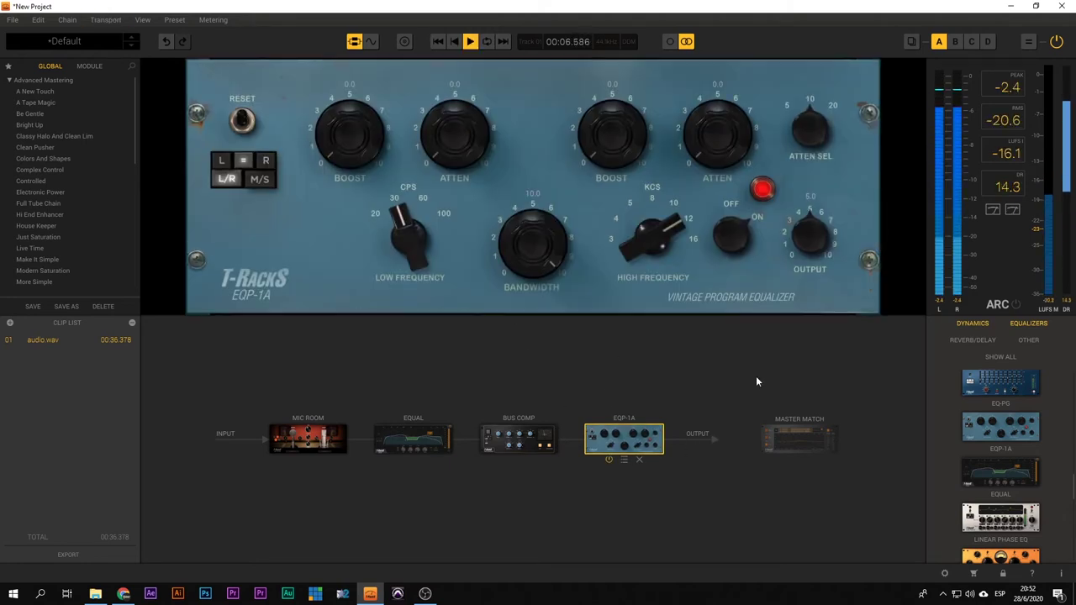
left_click_drag(449, 167, 427, 112)
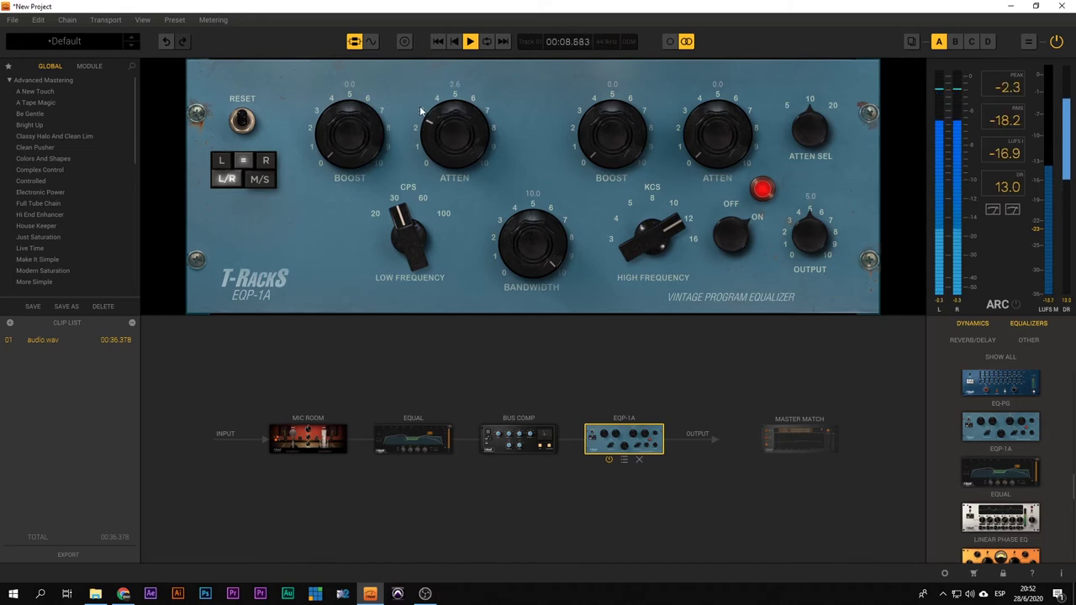
left_click_drag(343, 151, 320, 112)
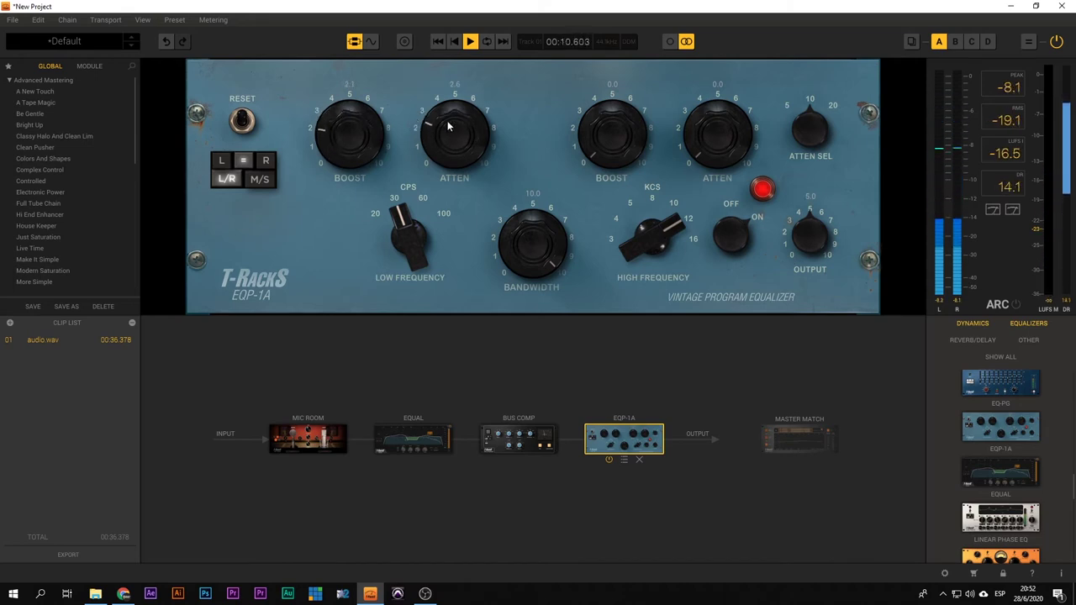
left_click_drag(450, 126, 449, 145)
left_click_drag(596, 149, 583, 78)
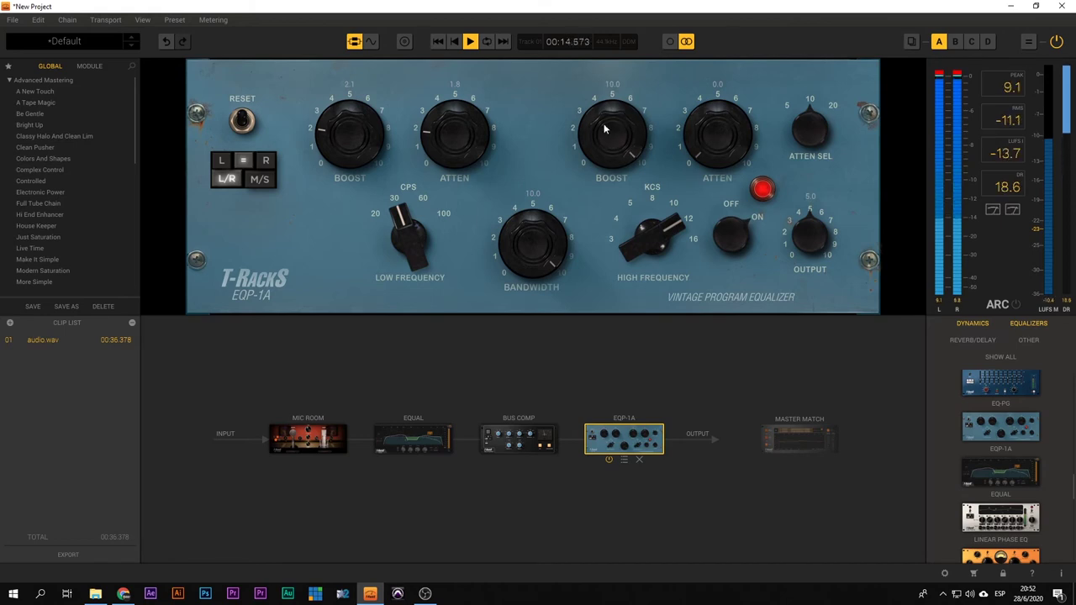
left_click_drag(598, 126, 661, 259)
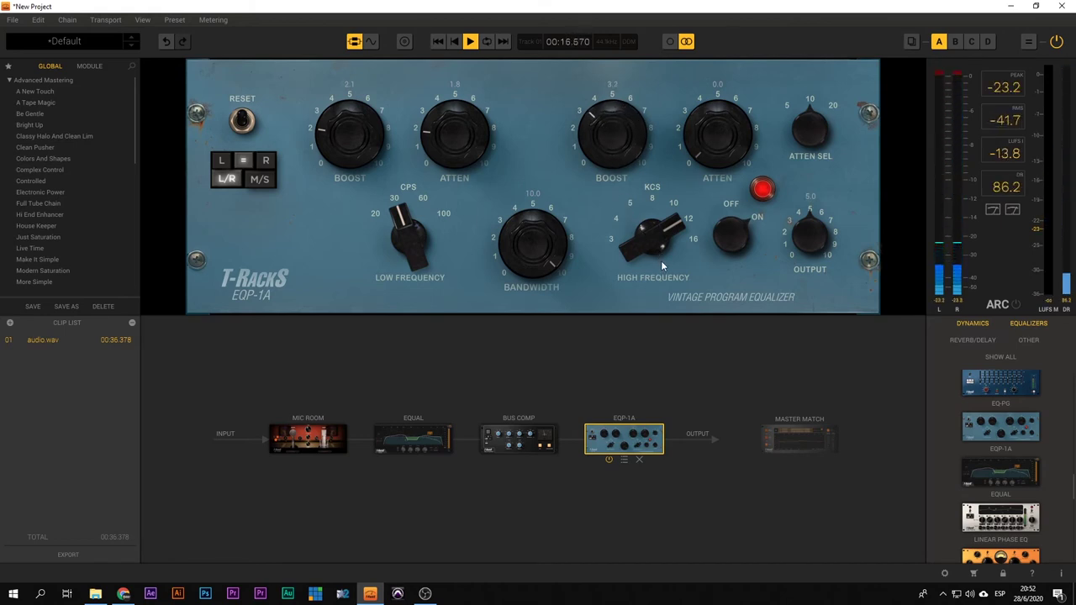
left_click_drag(672, 266, 708, 300)
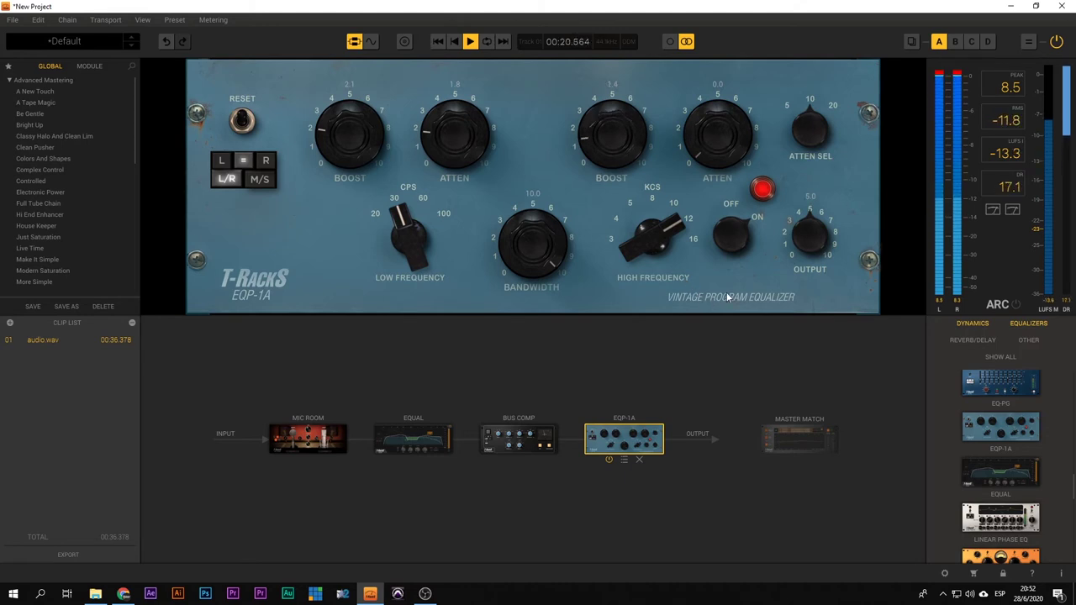
left_click_drag(713, 175, 714, 124)
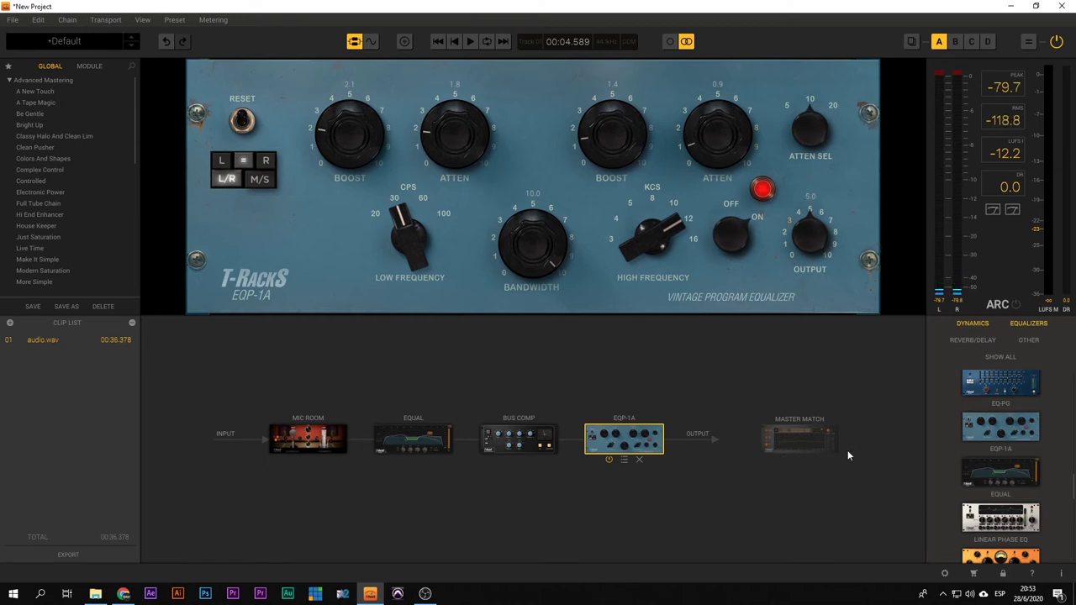
Remove the EQP-1A from the chain and add the VC-670 compressor after Bus Comp.
left_click(640, 459)
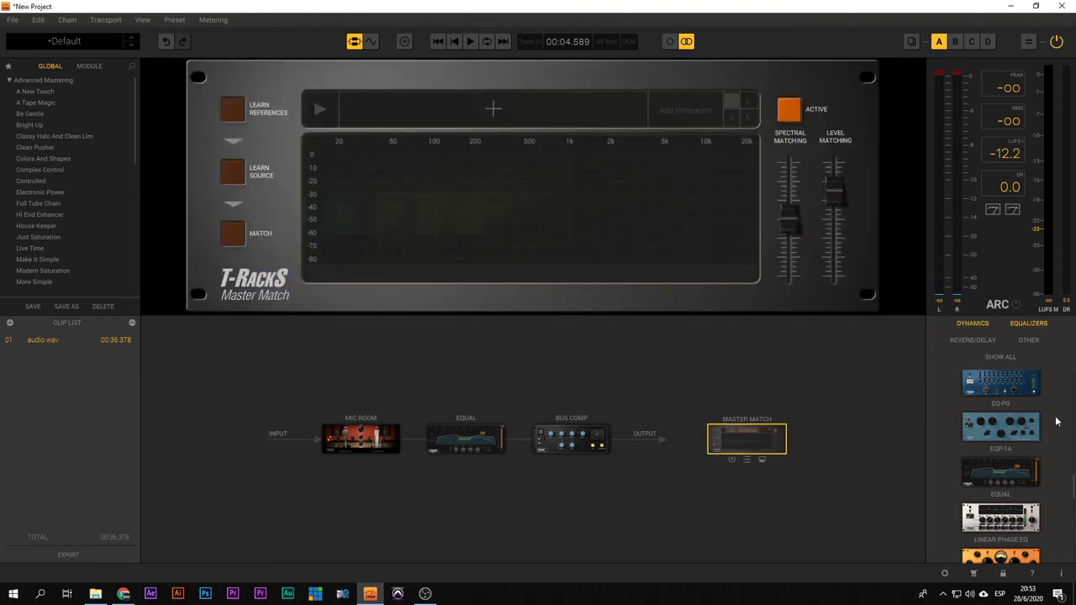
scroll(1056, 422, "down", 10)
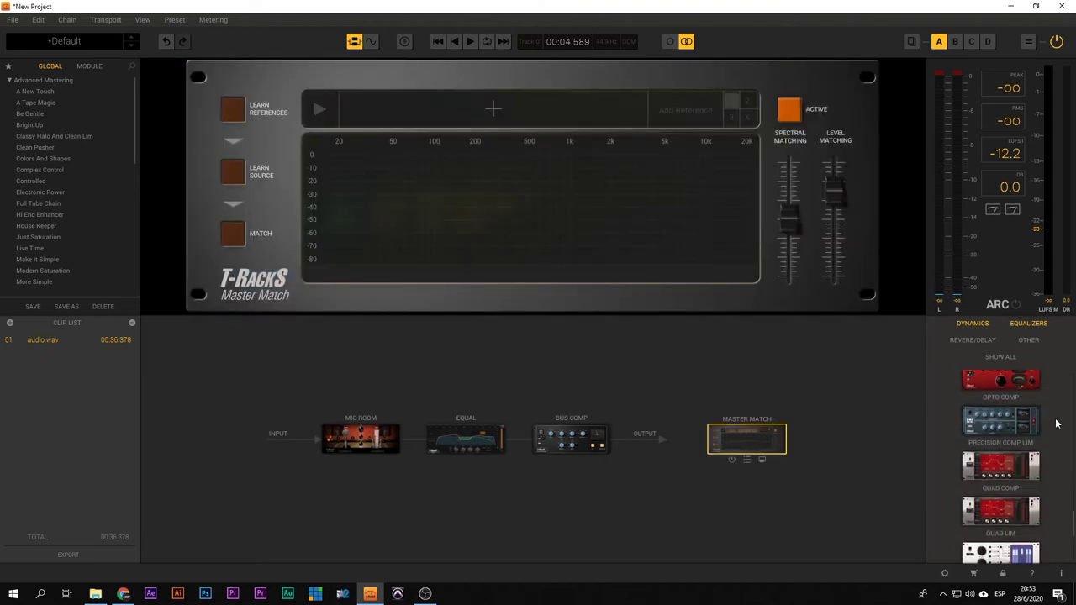
scroll(1056, 424, "down", 3)
scroll(1057, 425, "down", 1)
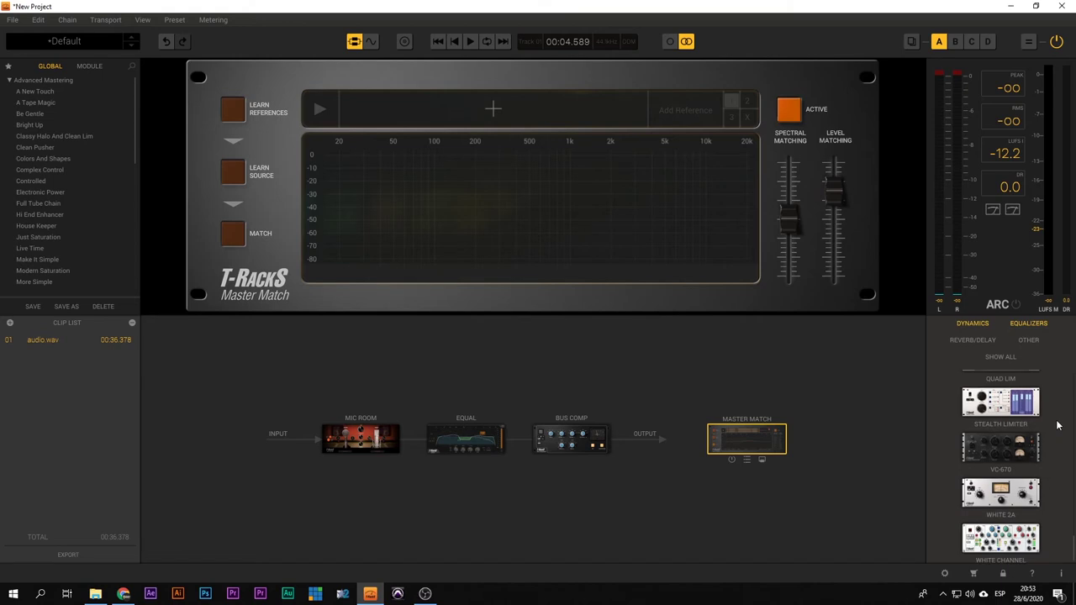
left_click_drag(1012, 454, 625, 449)
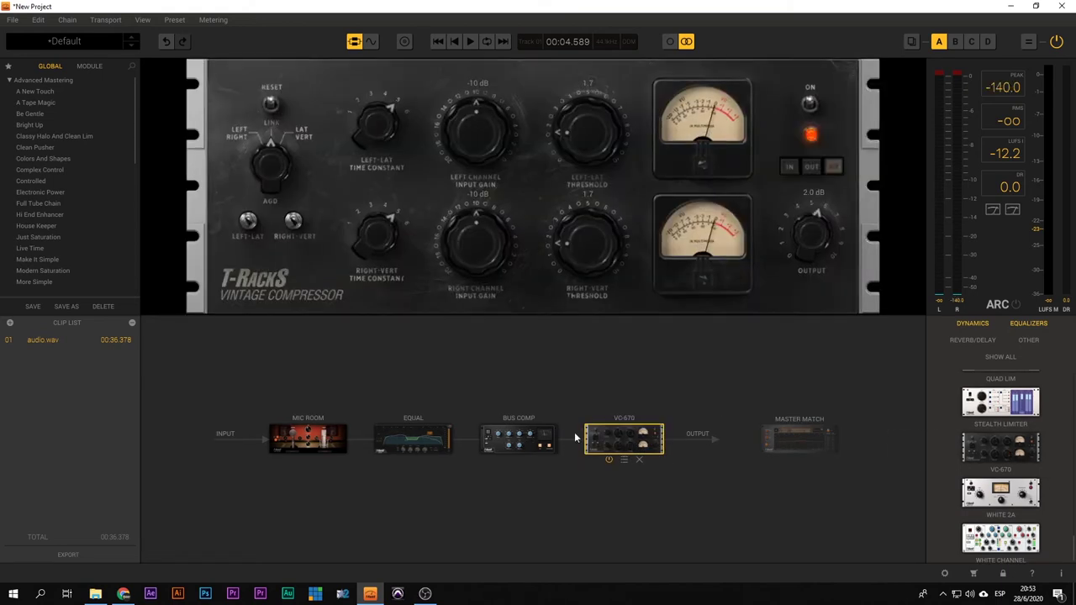
Load the House Keeper global preset from the Advanced Mastering group.
scroll(25, 113, "down", 3)
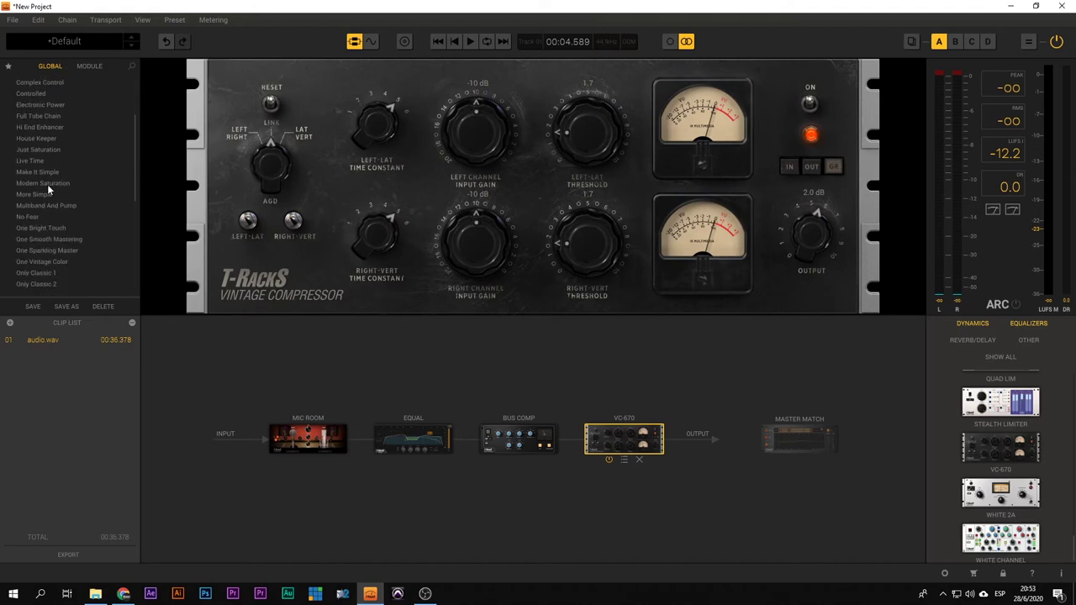
left_click(38, 141)
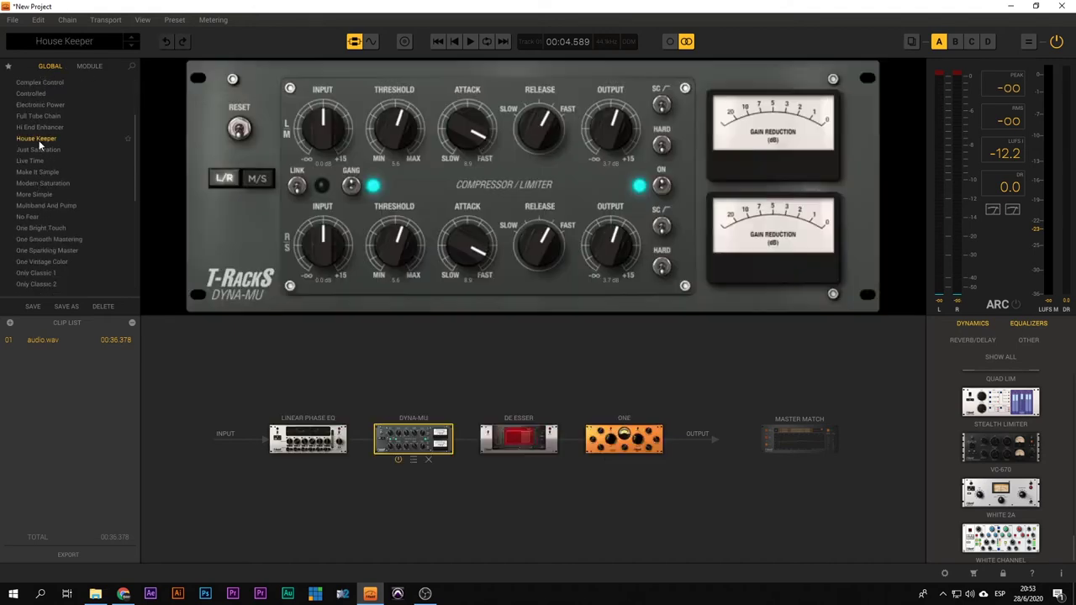
Listen to the clip through the House Keeper chain and show its waveform during playback.
key("space")
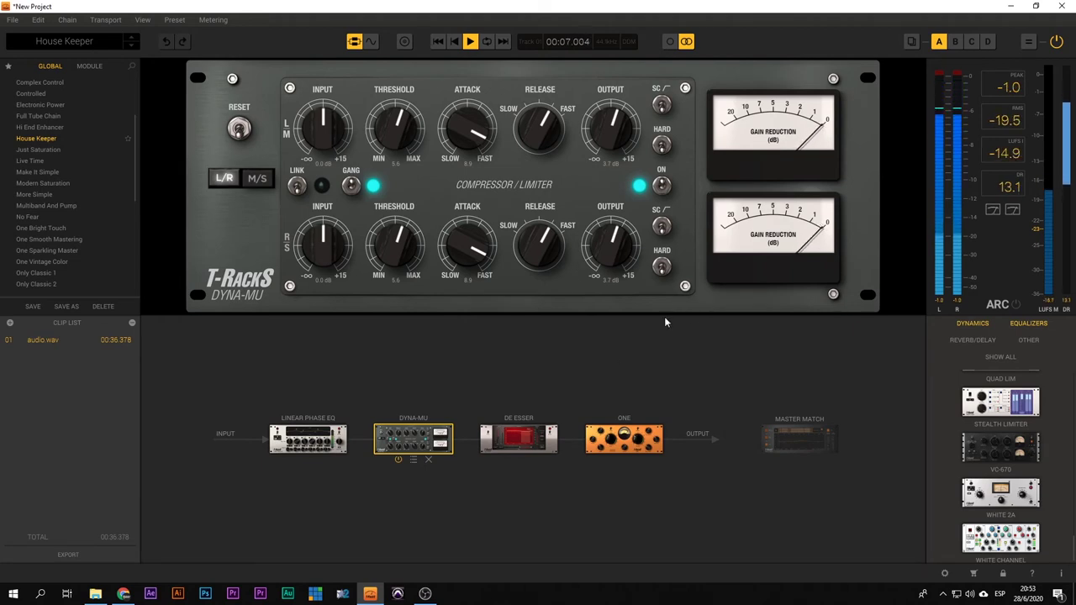
key("space")
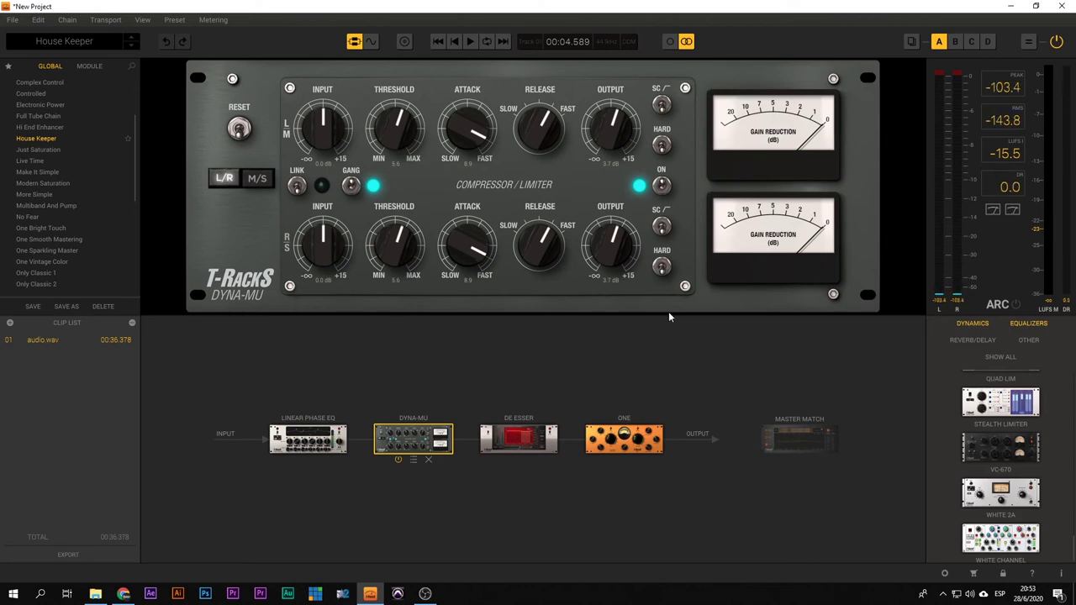
key("space")
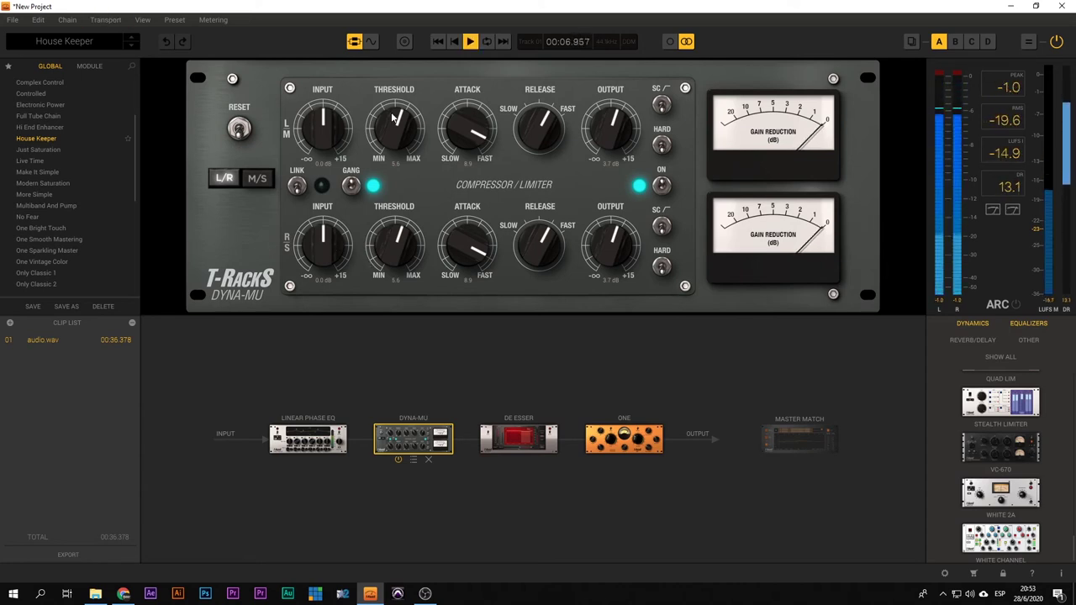
left_click(370, 42)
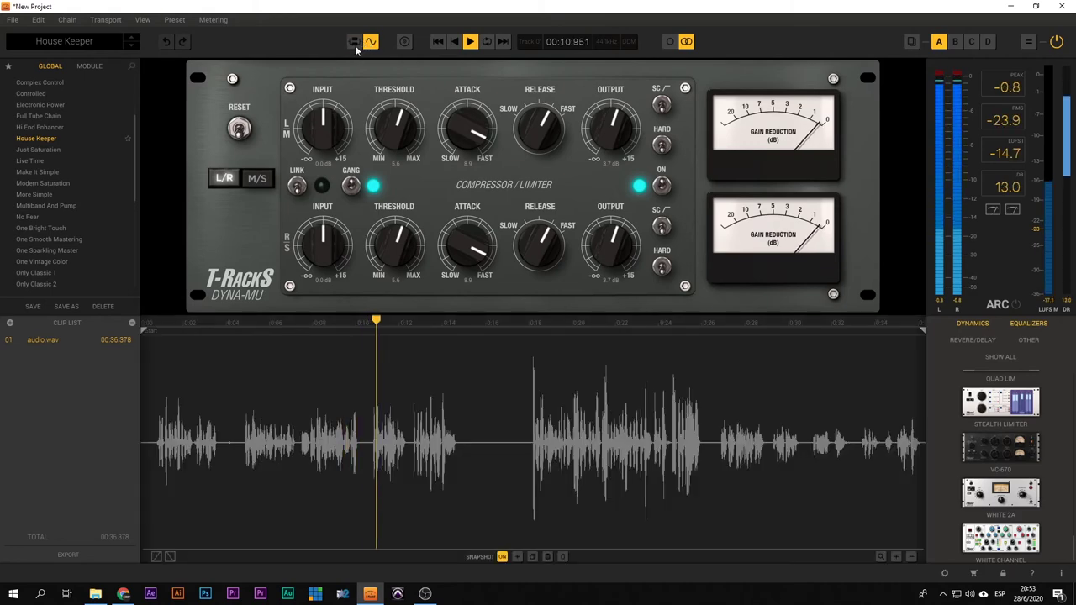
Show the processing chain, set band 2 of the Linear Phase EQ to -6.7 dB at 68 Hz, and stop playback.
left_click(354, 41)
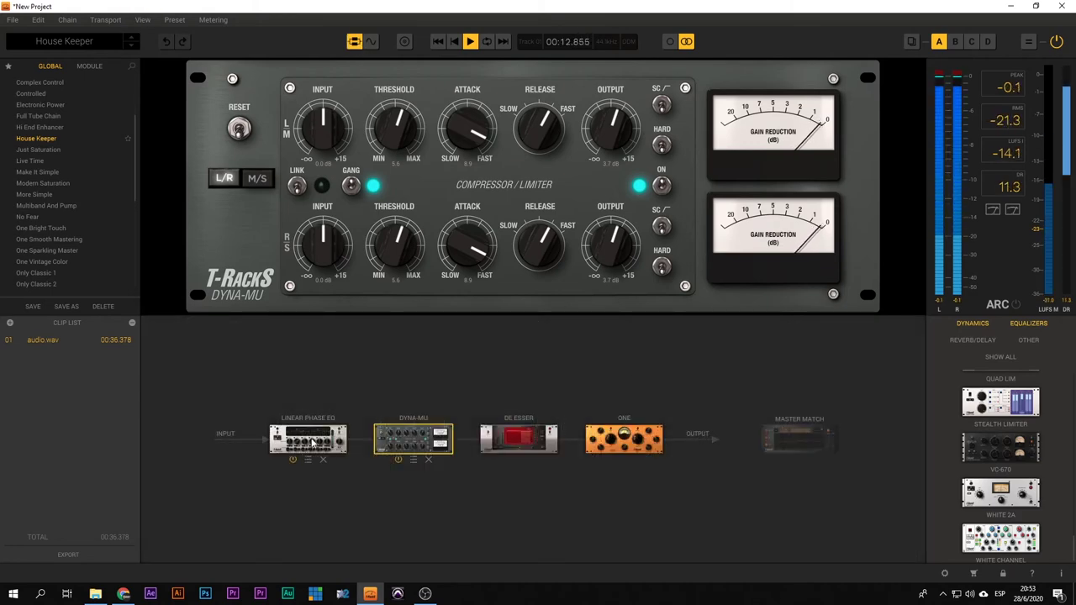
left_click(343, 450)
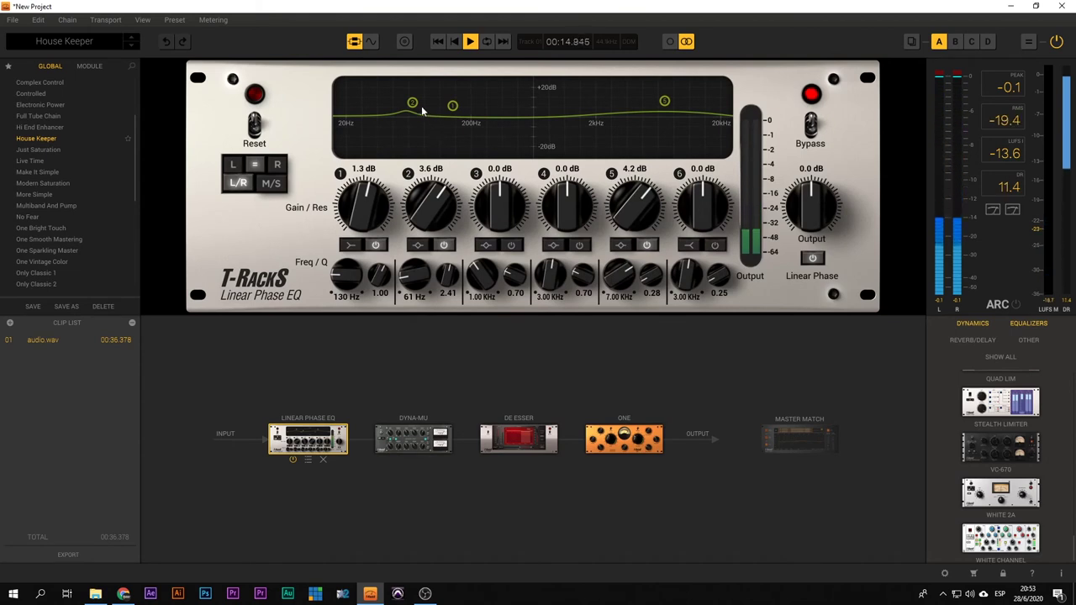
mouse_move(413, 104)
left_mouse_down()
mouse_move(409, 124)
mouse_move(412, 86)
mouse_move(409, 122)
mouse_move(419, 122)
left_mouse_up()
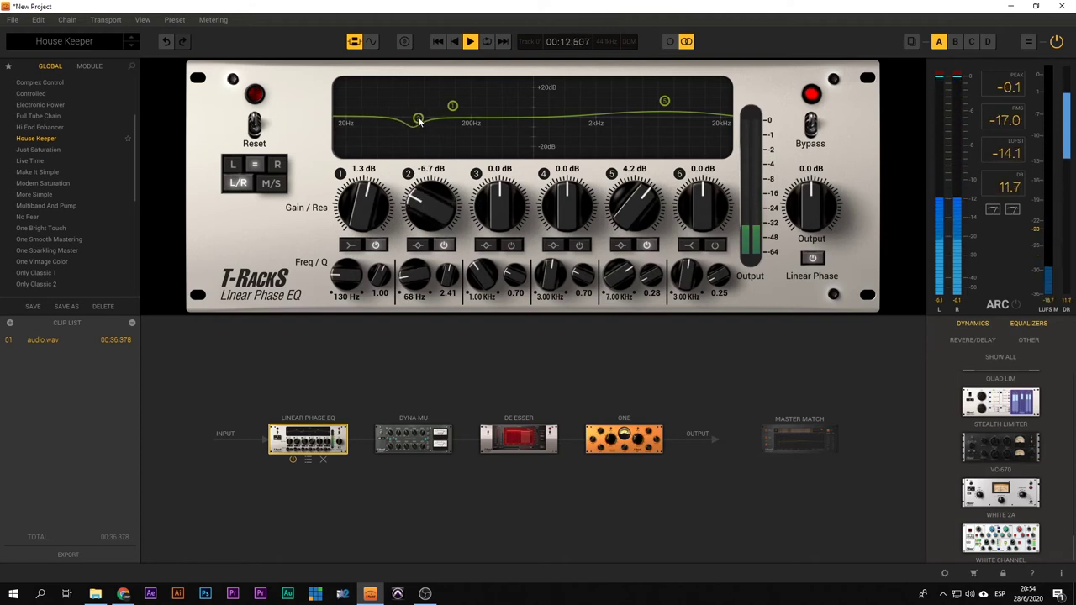
key("space")
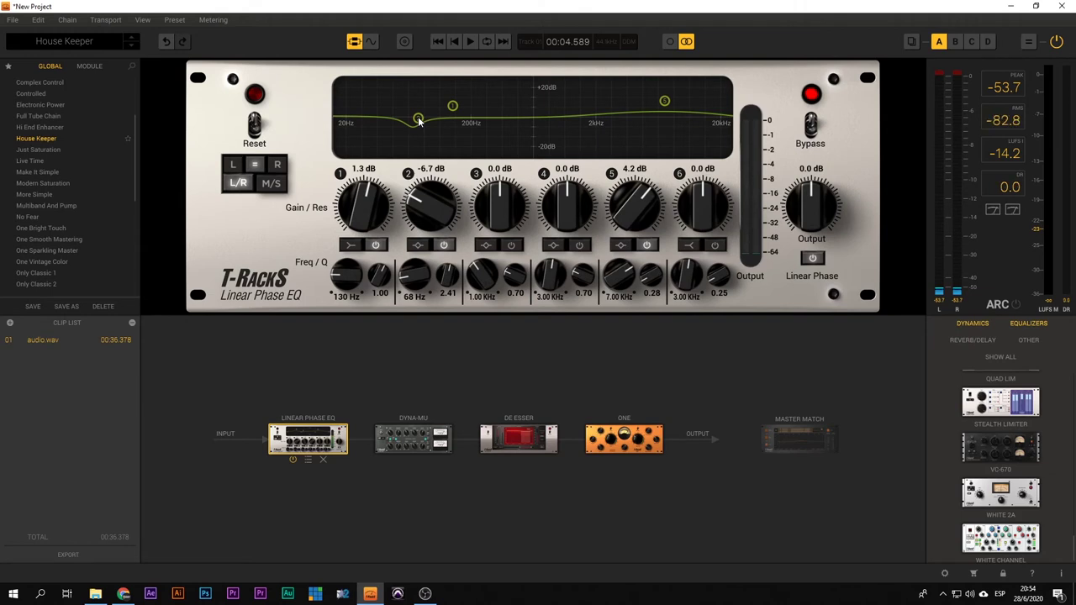
Inspect the settings of the De-Esser, One and Dyna-Mu modules in the House Keeper chain.
left_click(517, 453)
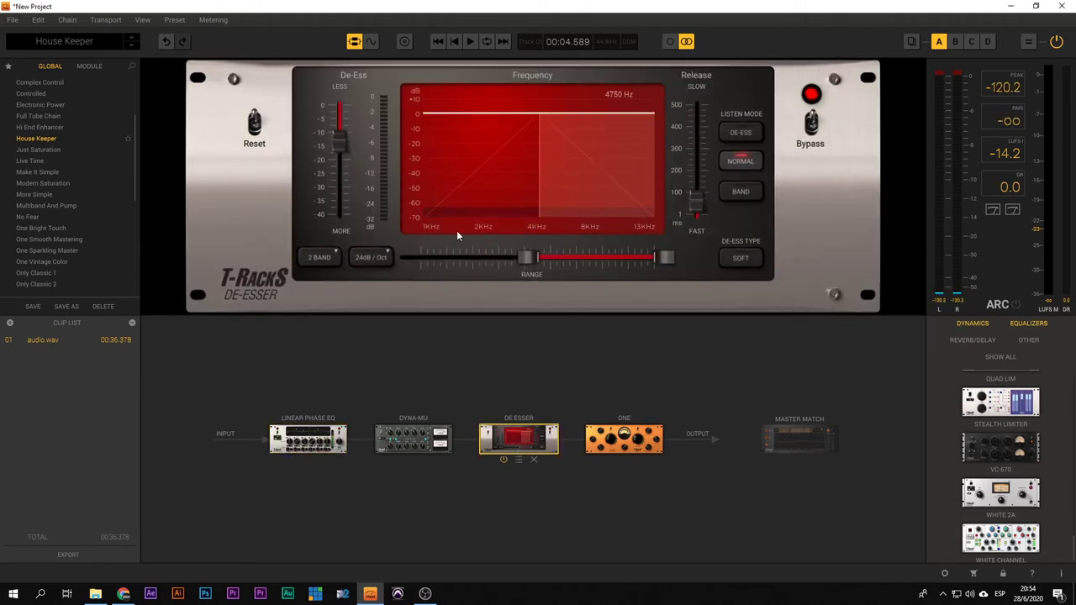
key("space")
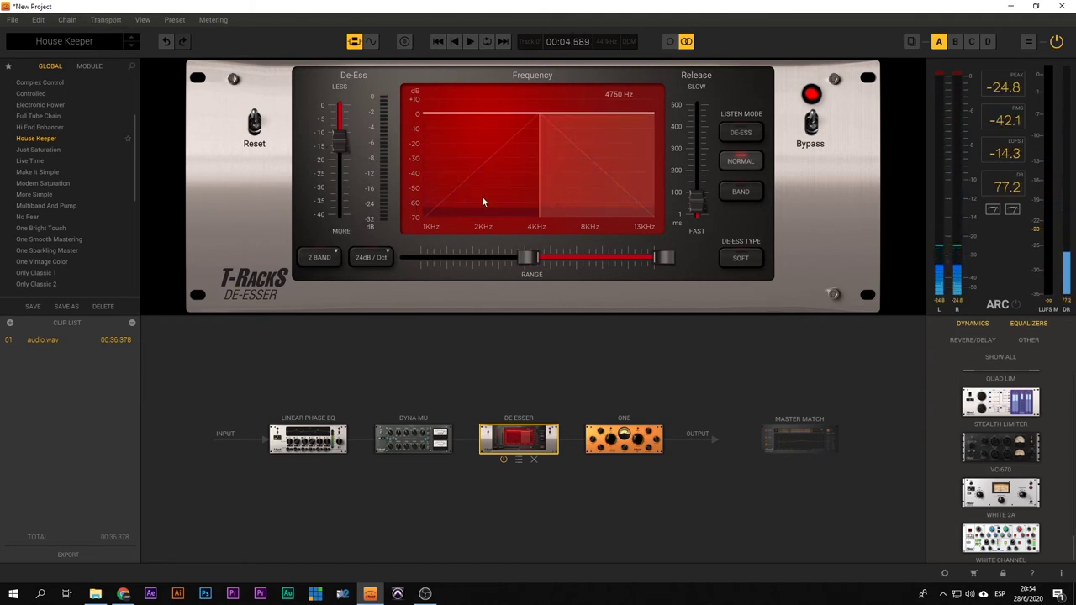
left_click(623, 437)
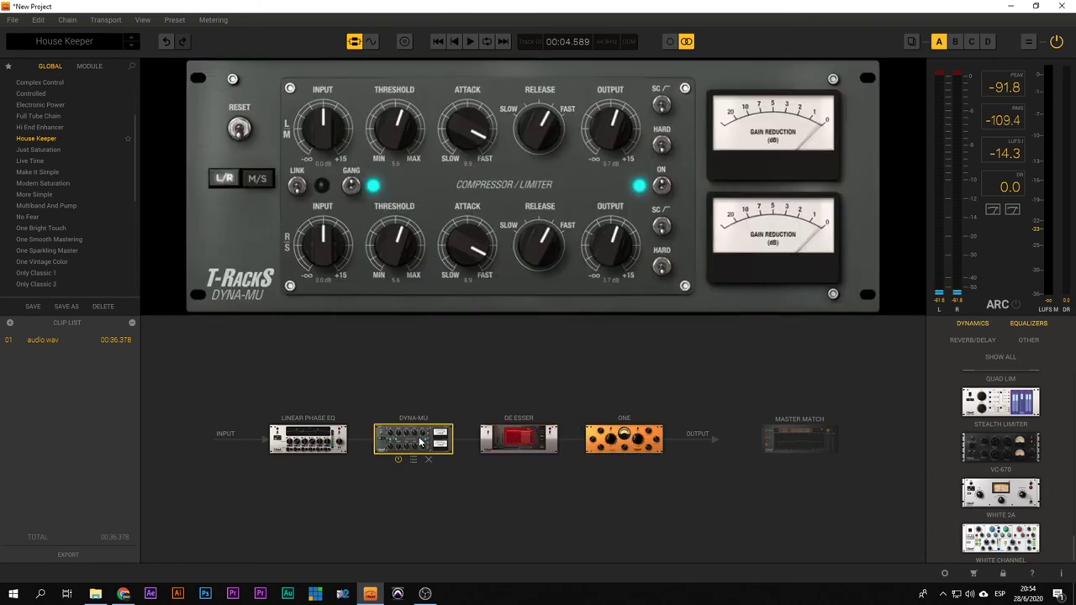
left_click(421, 445)
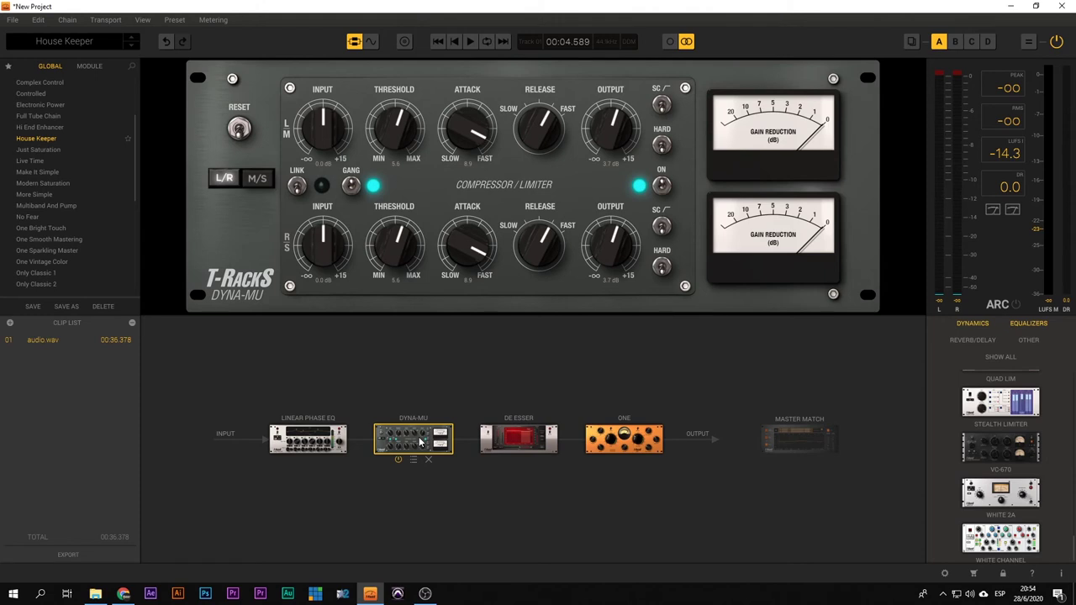
Export the current file to the desktop as audio2 in WAV format, 44100 Hz, 16-bit.
left_click(75, 556)
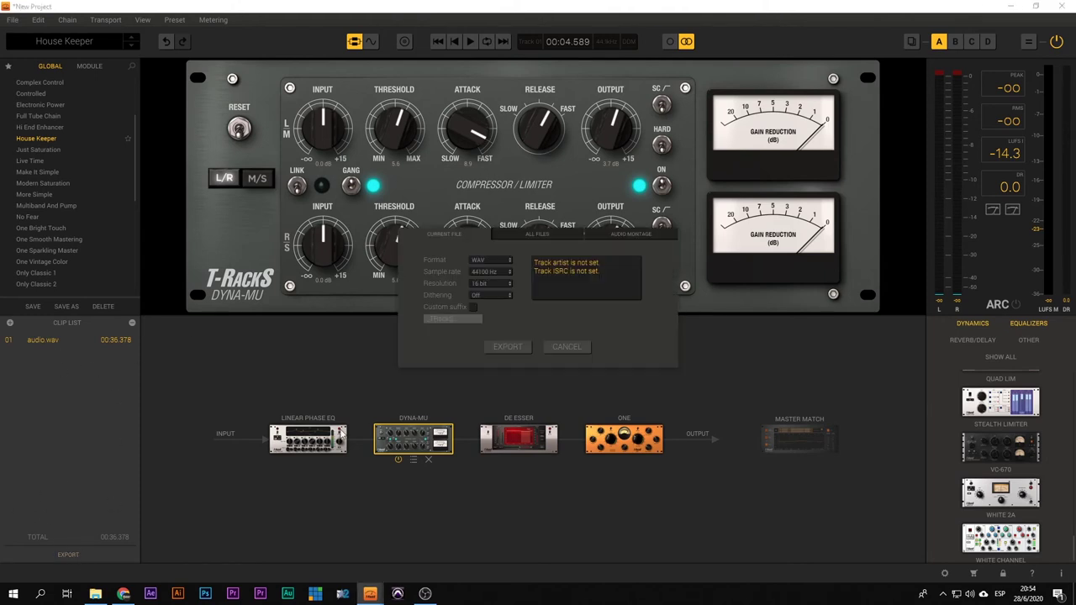
left_click(509, 348)
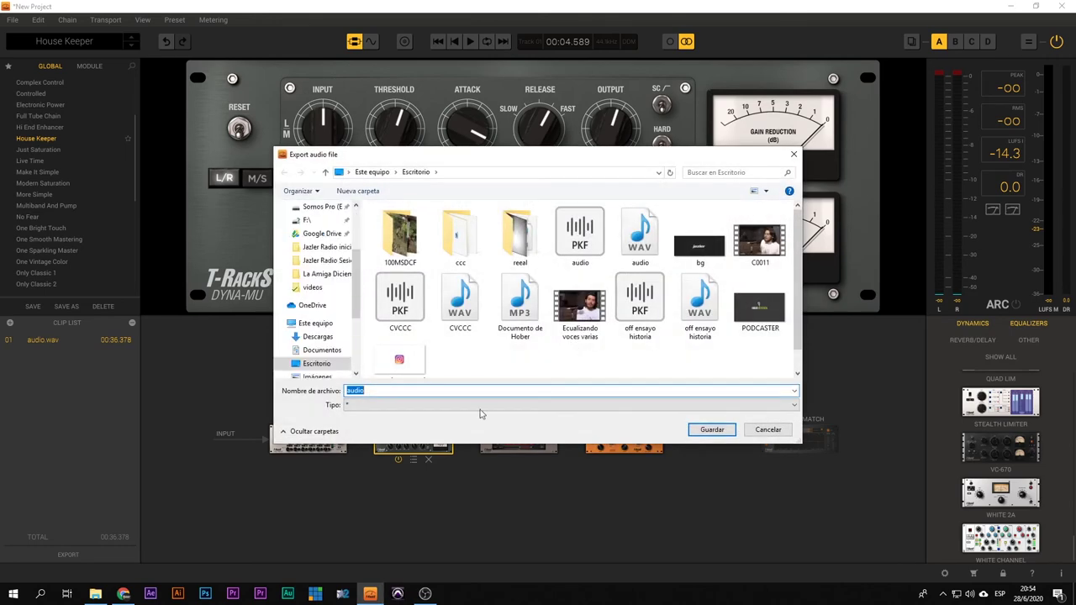
key("Tab")
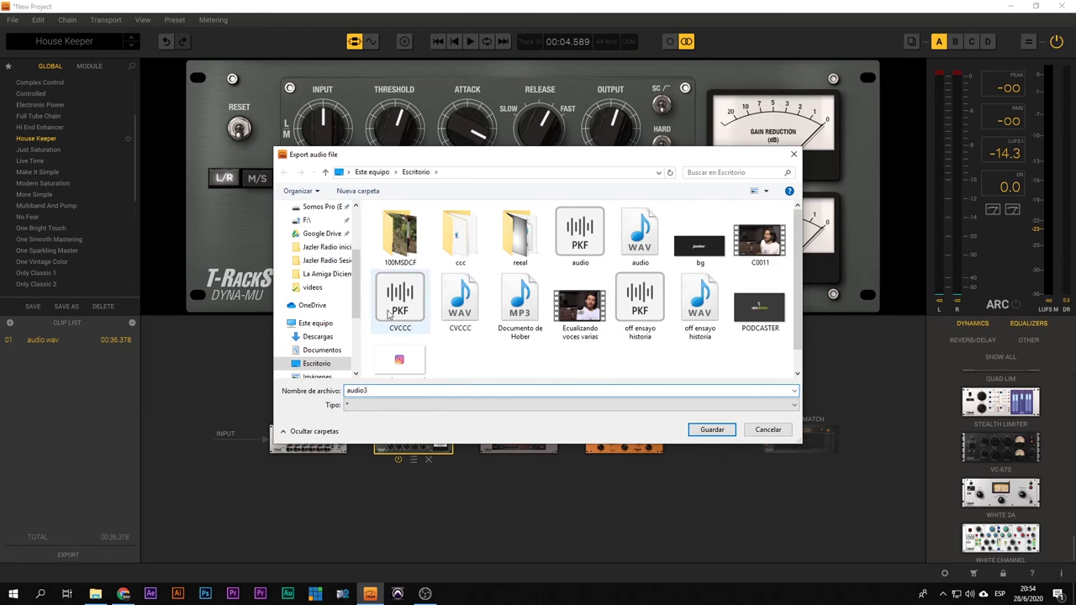
key("shift+Tab")
type("2")
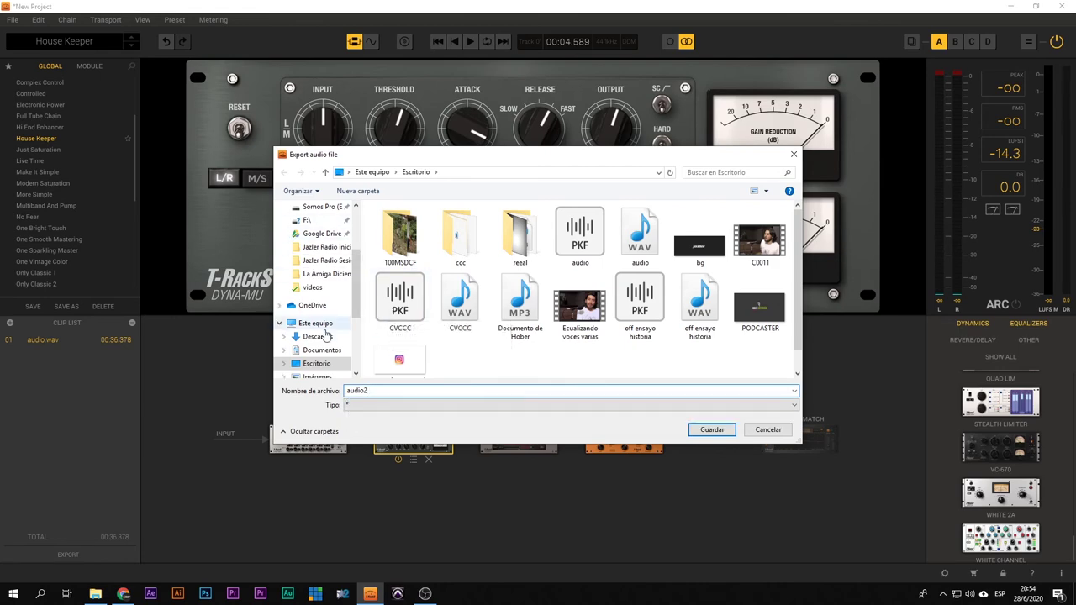
left_click(721, 430)
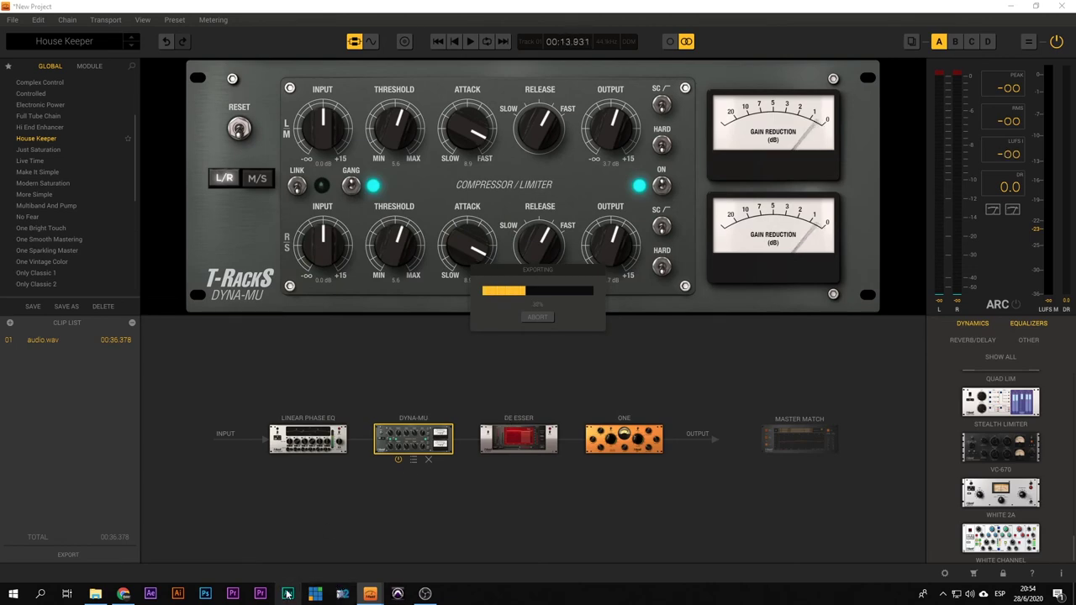
Launch Adobe Audition and load the desktop files audio.wav and audio2.wav into it.
left_click(286, 594)
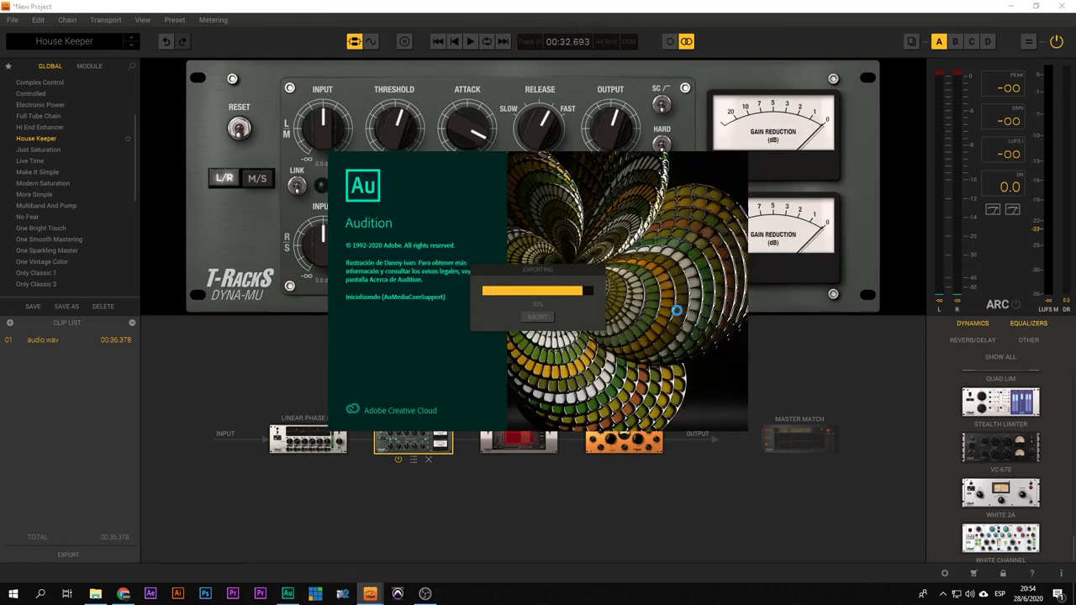
left_click(1014, 6)
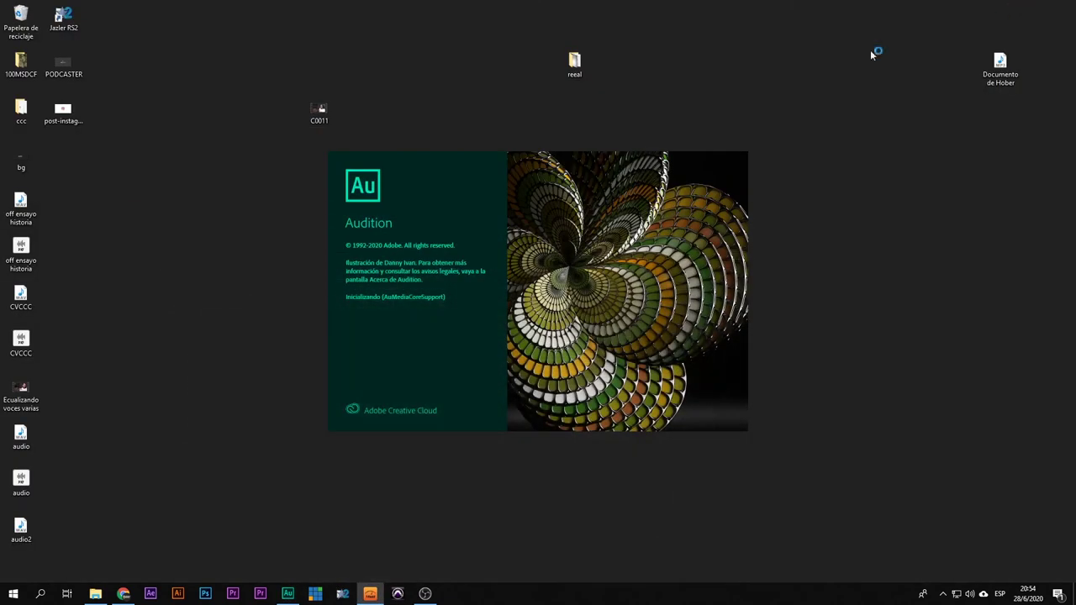
left_click(23, 527)
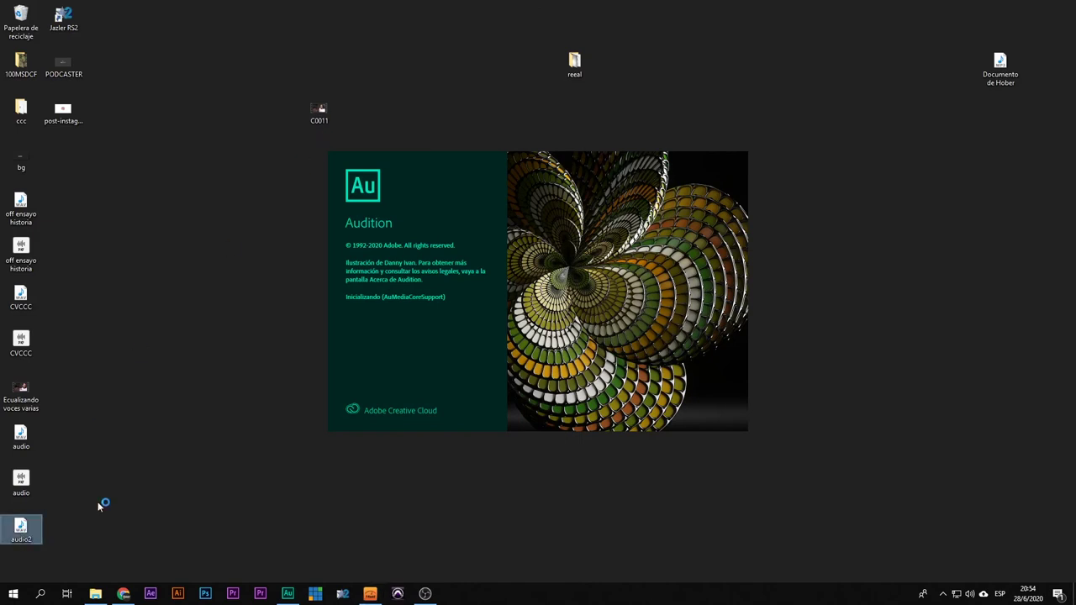
left_click_drag(68, 426, 10, 548)
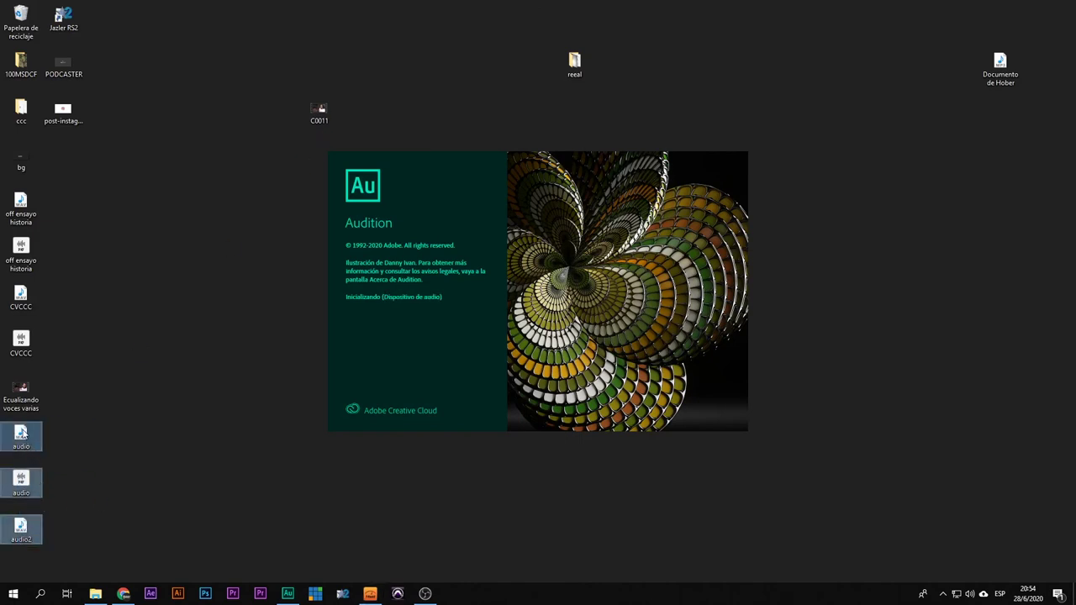
left_click_drag(501, 444, 645, 382)
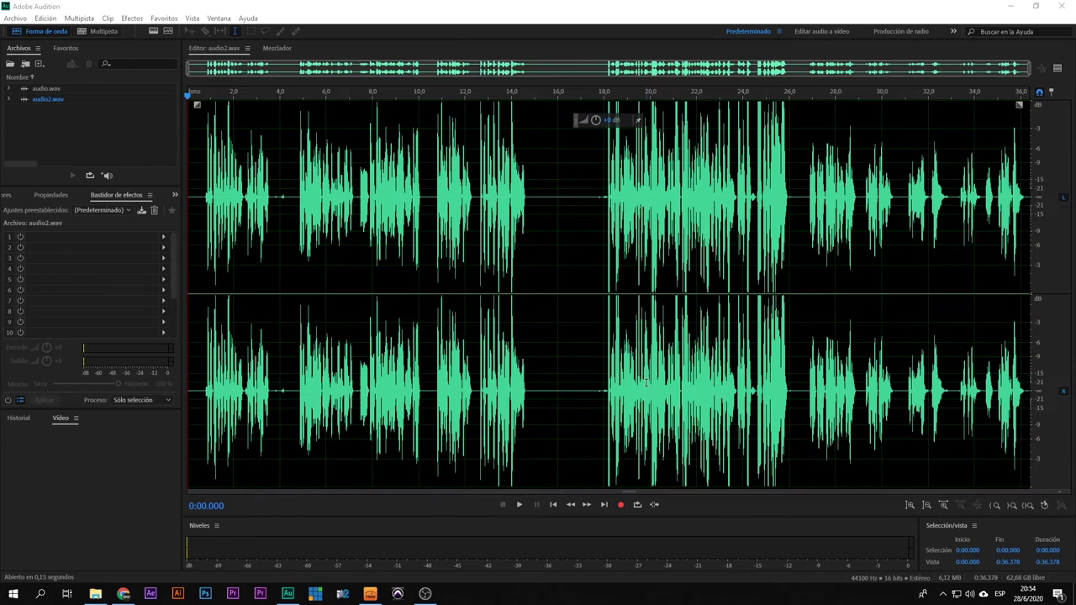
Open the original audio.wav in the waveform editor and play a short passage from about 20 seconds.
left_click(494, 341)
double_click(48, 89)
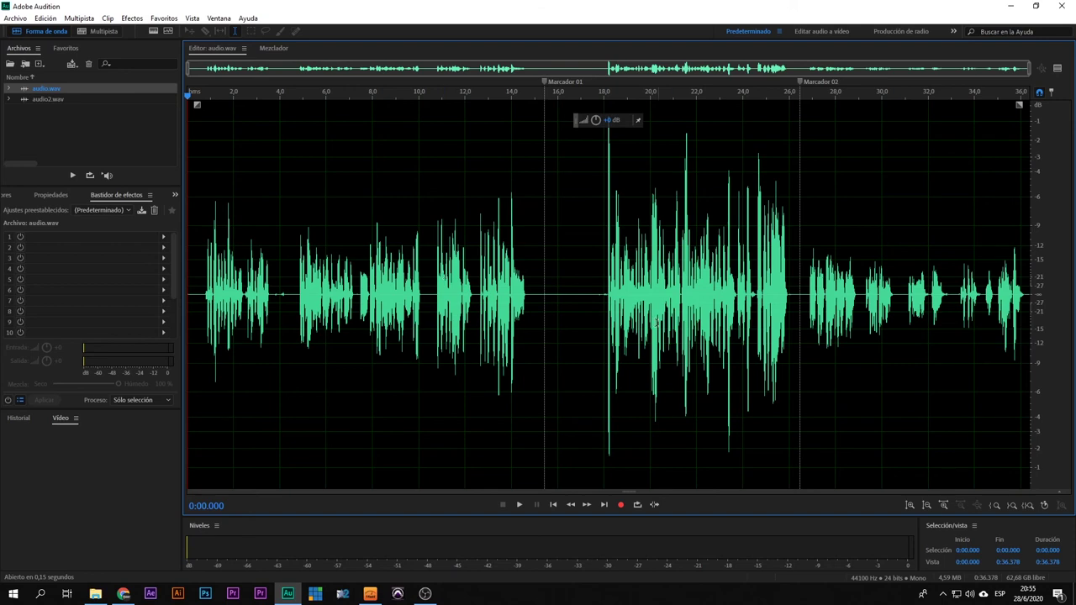
left_click(655, 324)
key("space")
key("space")
Open the processed audio2.wav in the waveform editor and play a short passage from 0:18.564.
left_click(51, 99)
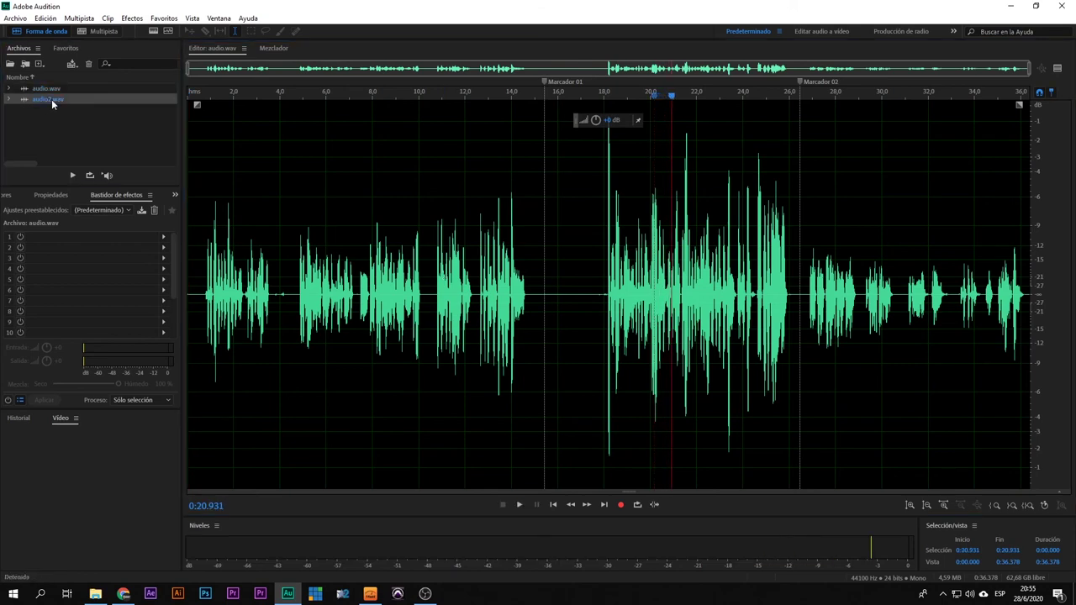
double_click(51, 99)
left_click(617, 212)
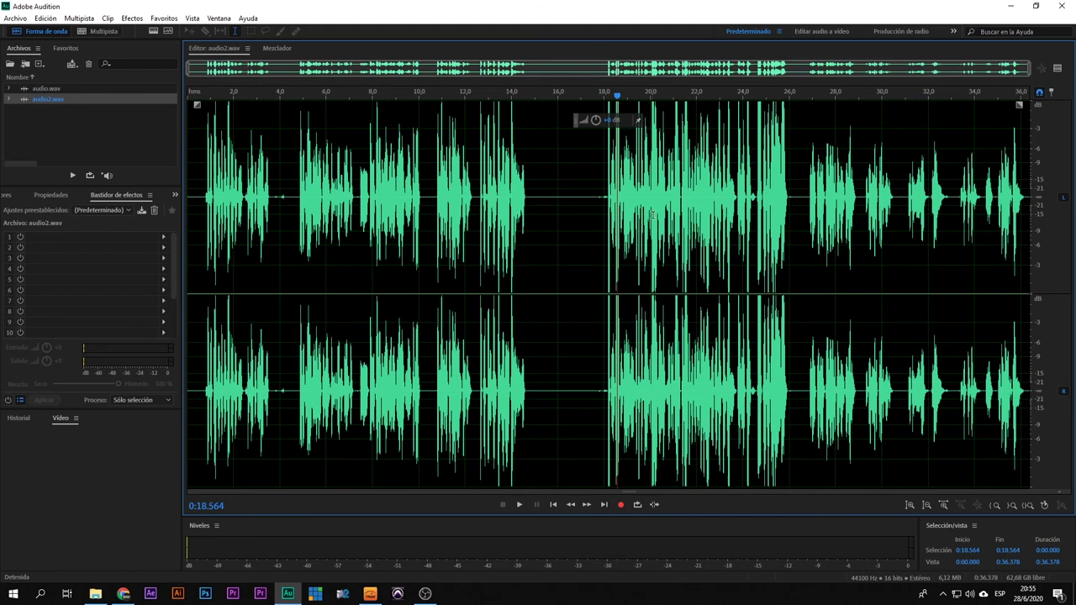
key("space")
key("space")
Convert audio2.wav to mono and lower the level of the whole clip.
left_click(164, 17)
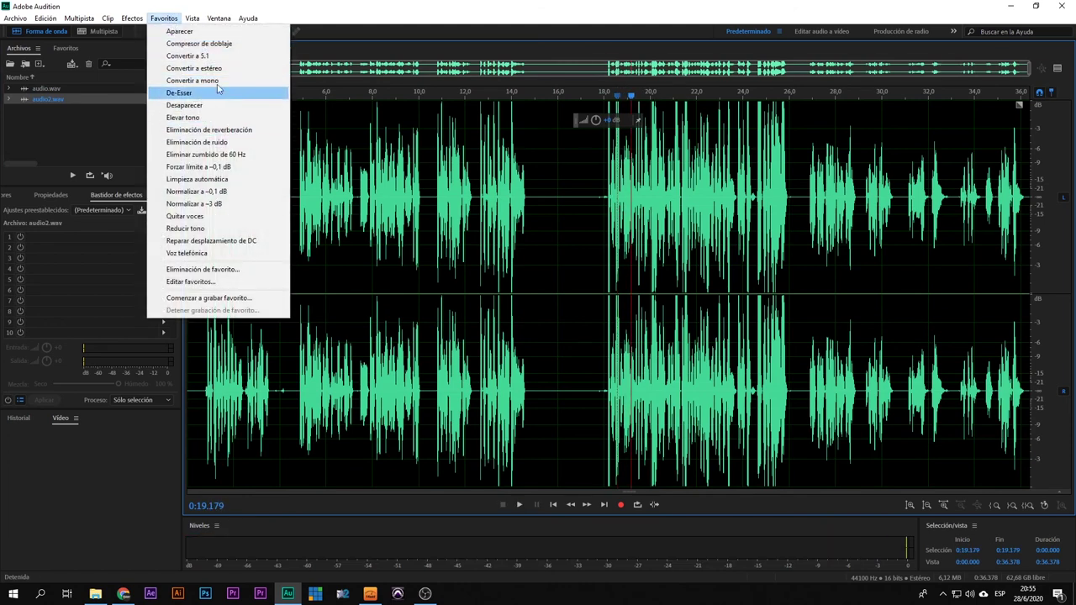
left_click(193, 79)
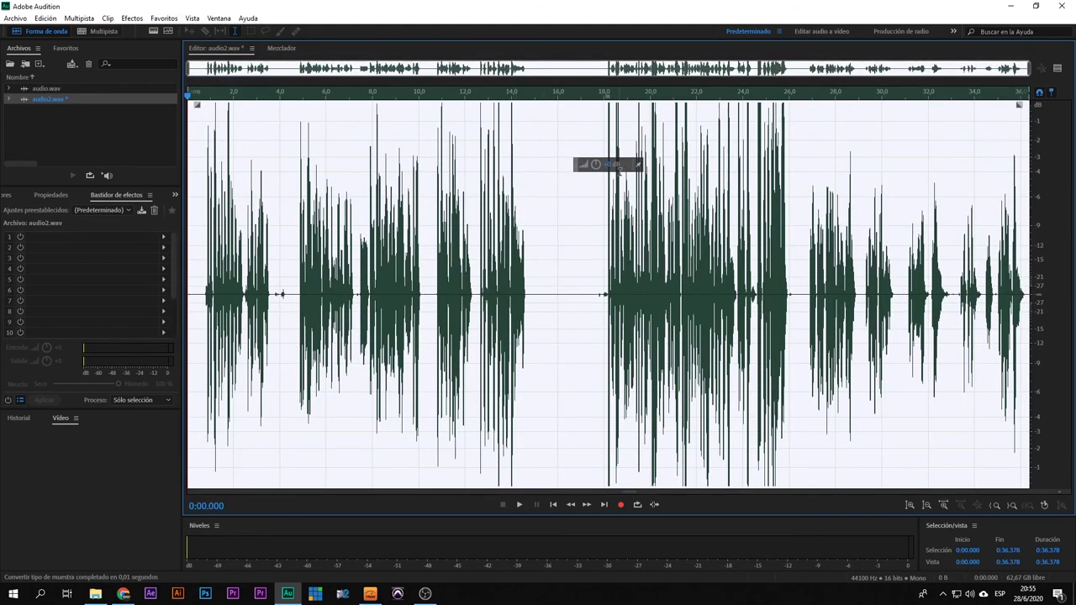
left_click_drag(594, 165, 585, 167)
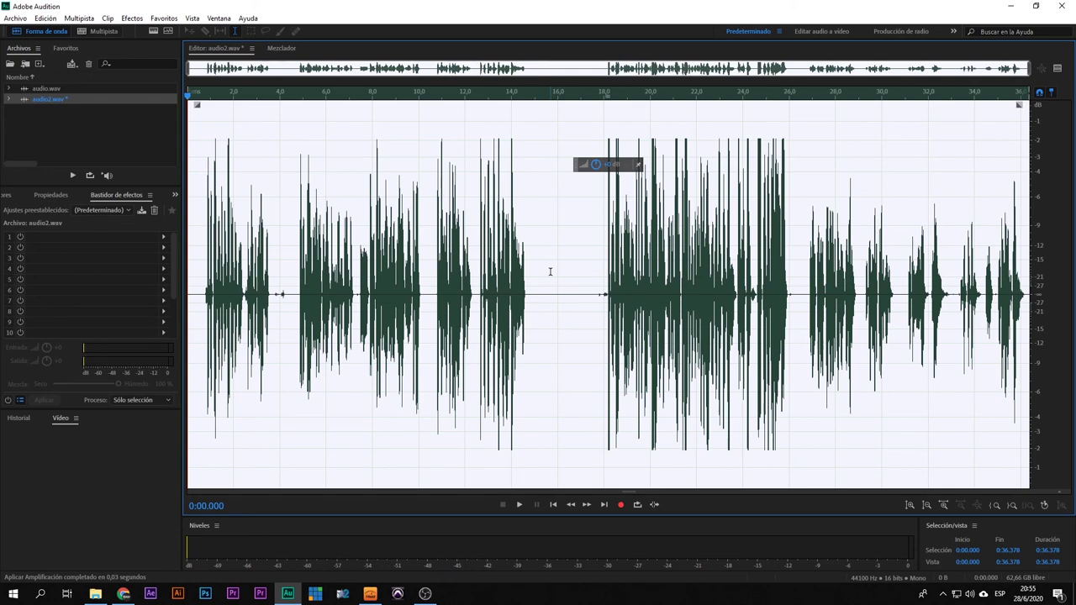
Listen to passages of audio2.wav from about 1, 5, 18, 8 and 27 seconds, and stop playback.
left_click(209, 279)
key("space")
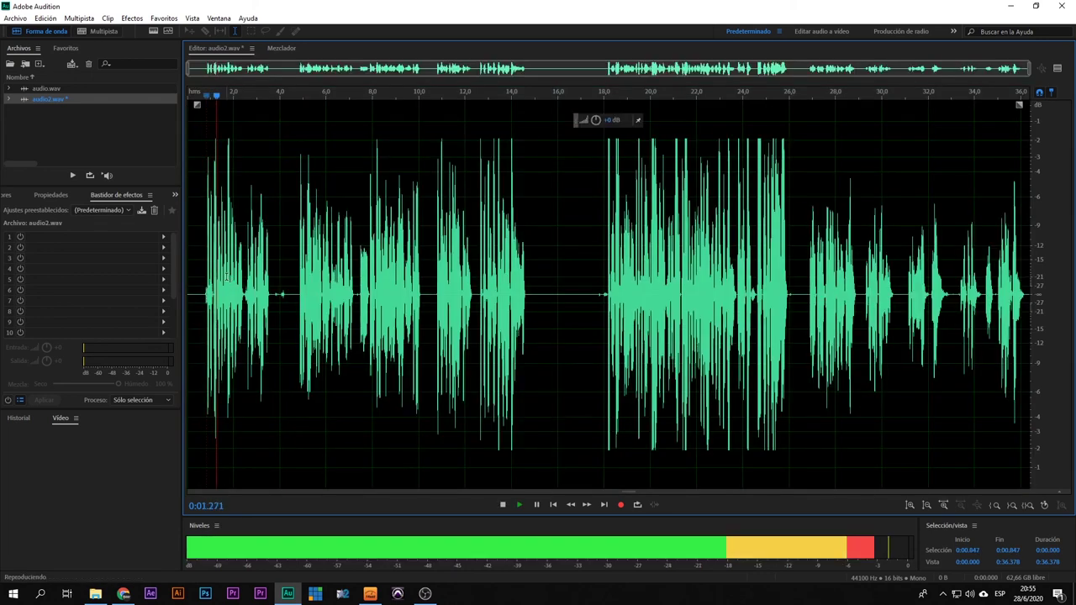
left_click(298, 296)
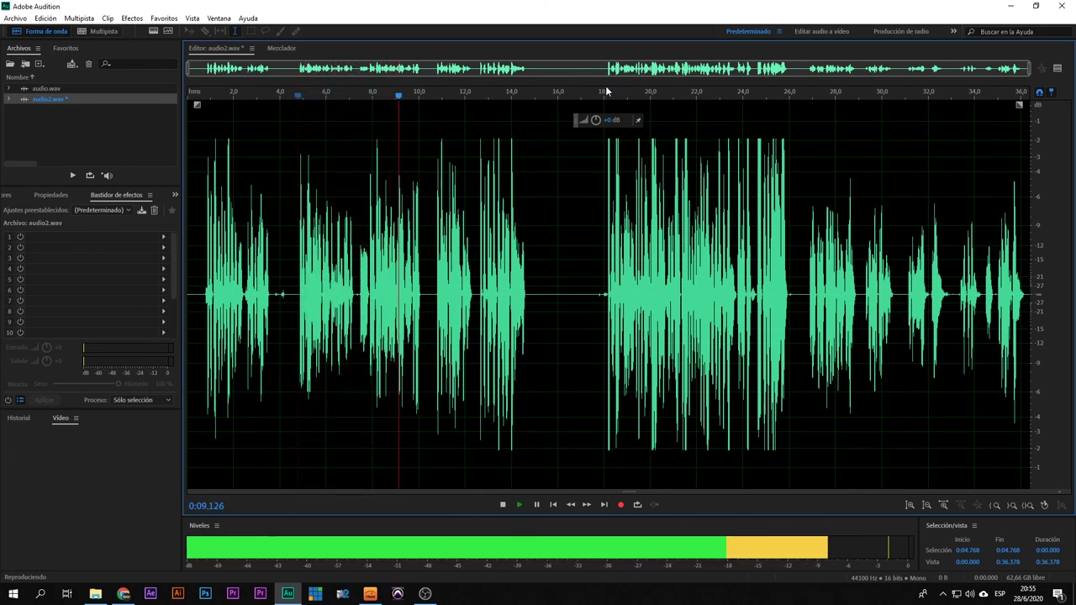
left_click(605, 193)
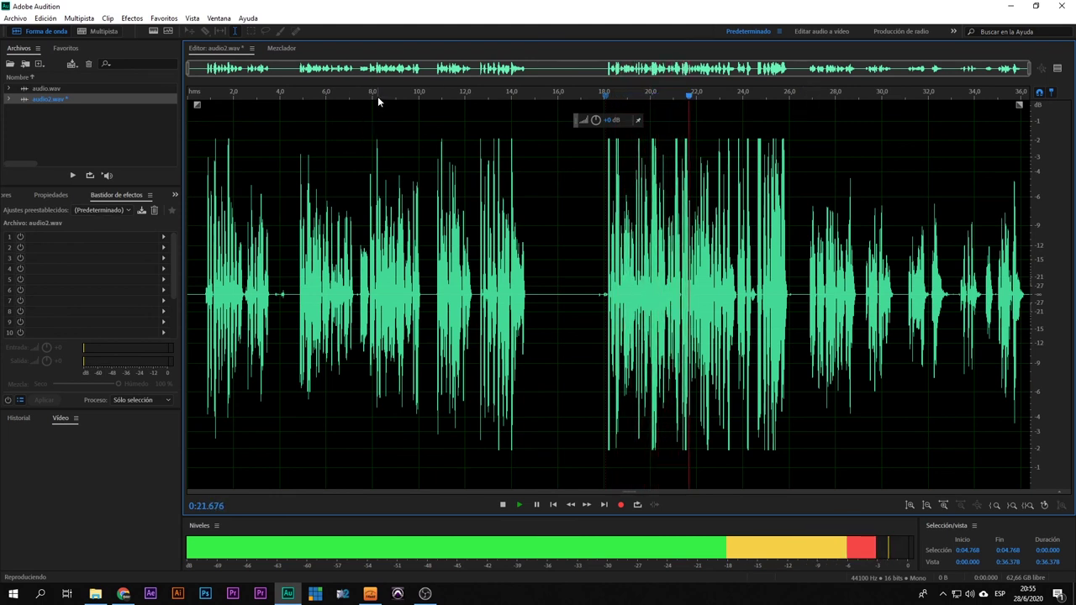
left_click(377, 139)
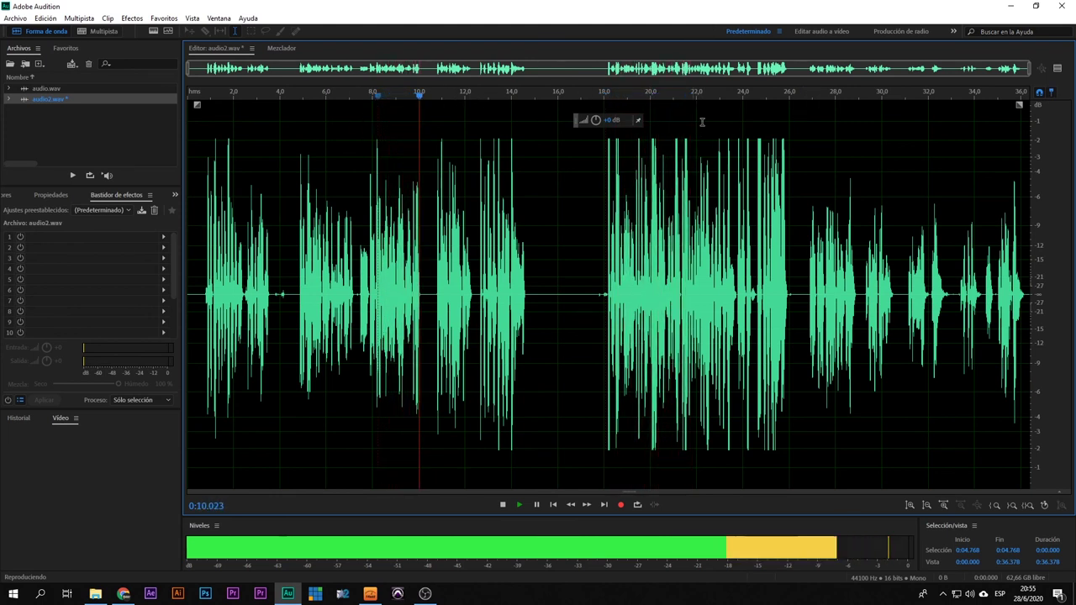
left_click(805, 95)
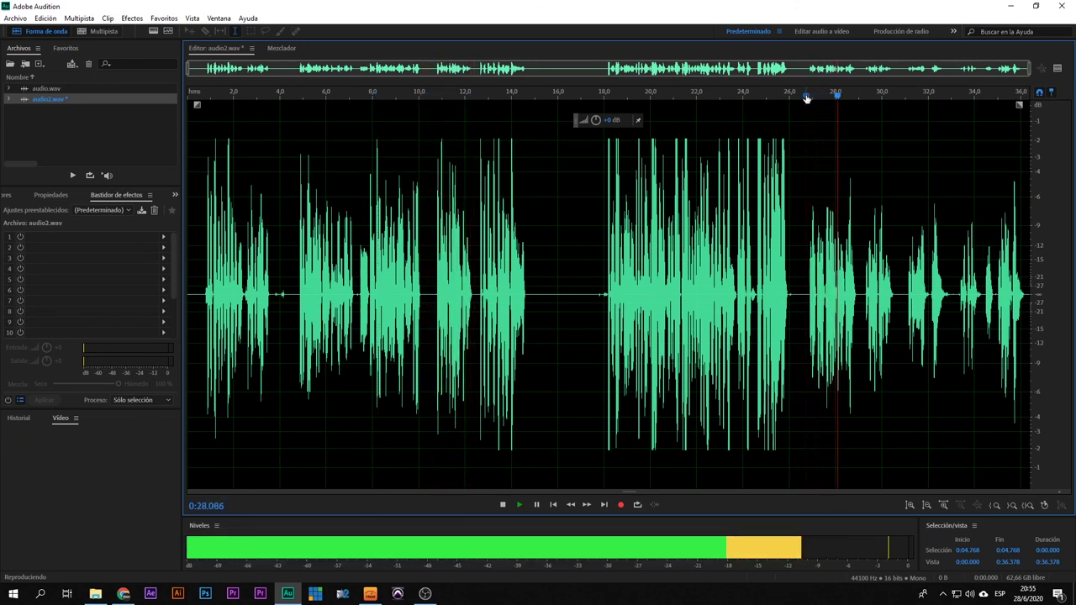
key("space")
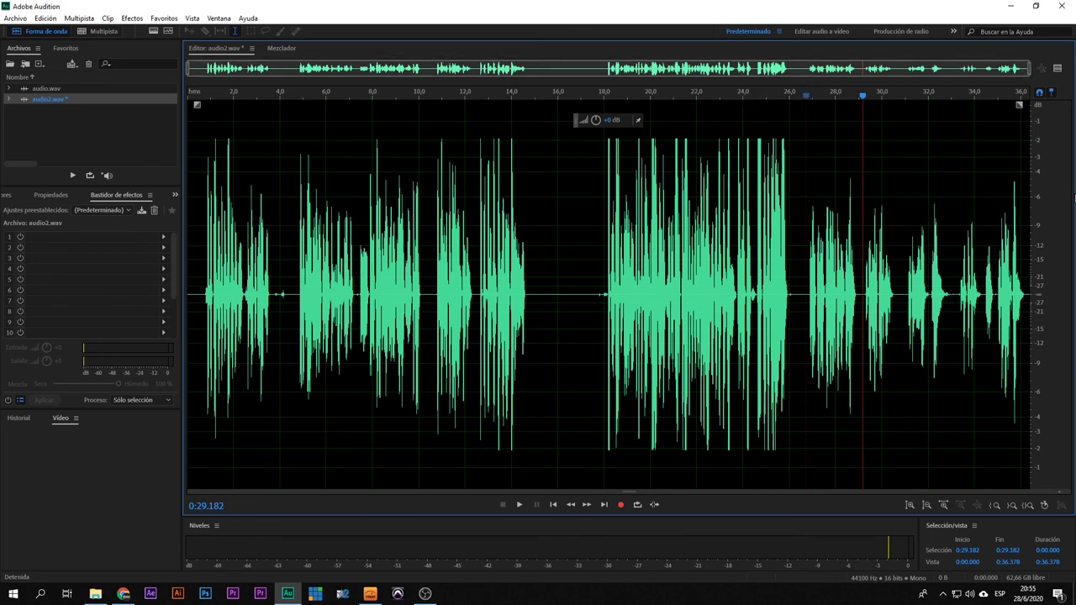
Close Adobe Audition without saving the changes to audio2.wav and return to T-RackS 5.
left_click(1037, 7)
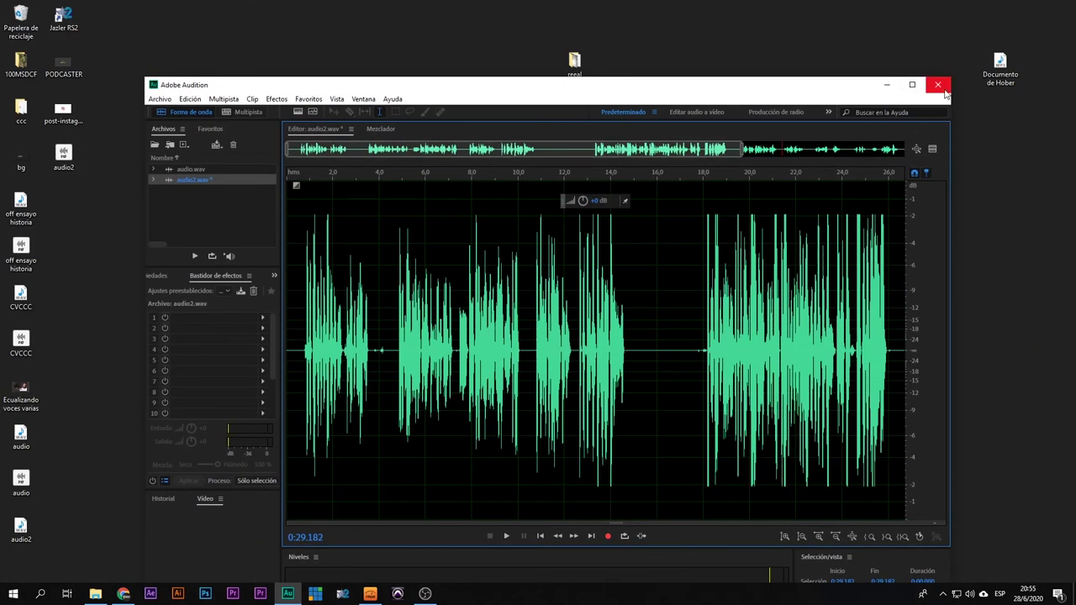
left_click(935, 85)
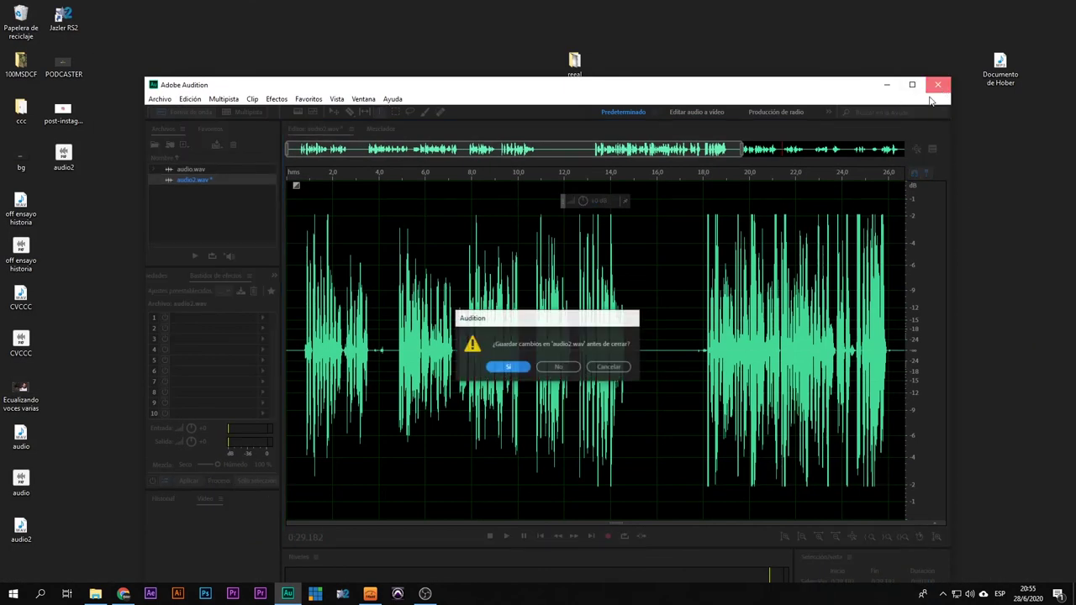
left_click(559, 367)
left_click(370, 594)
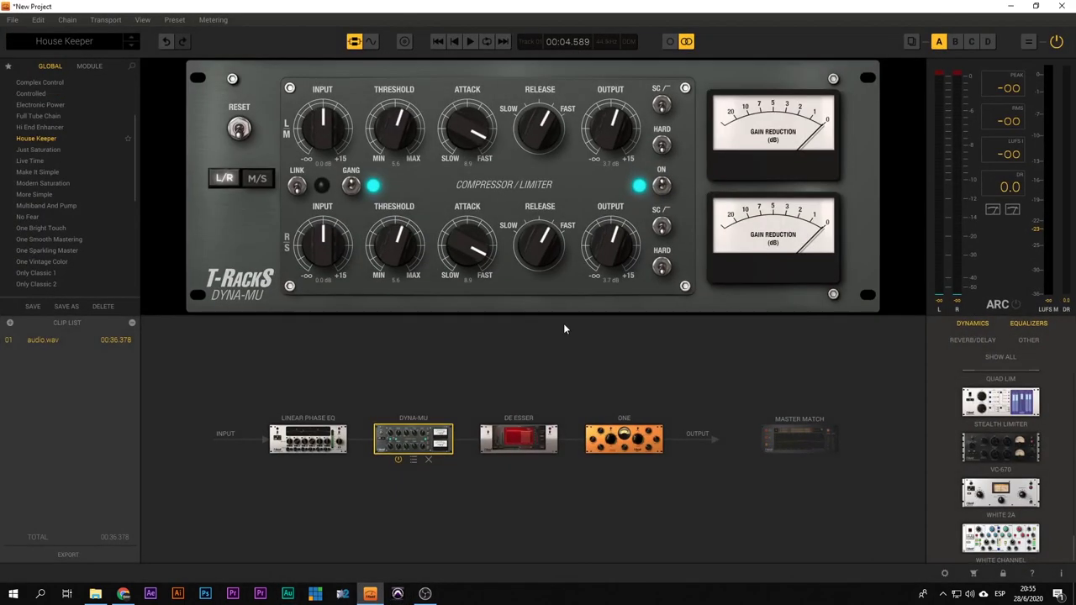